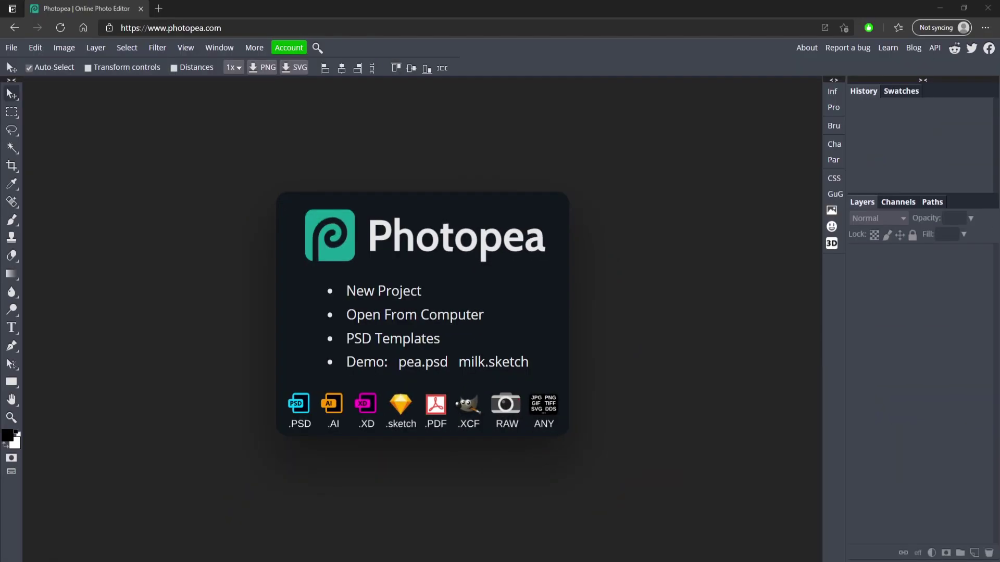
Create a new 1600 x 1600 px project with a white background.
{"action": "left_click", "coordinate": [401, 292]}
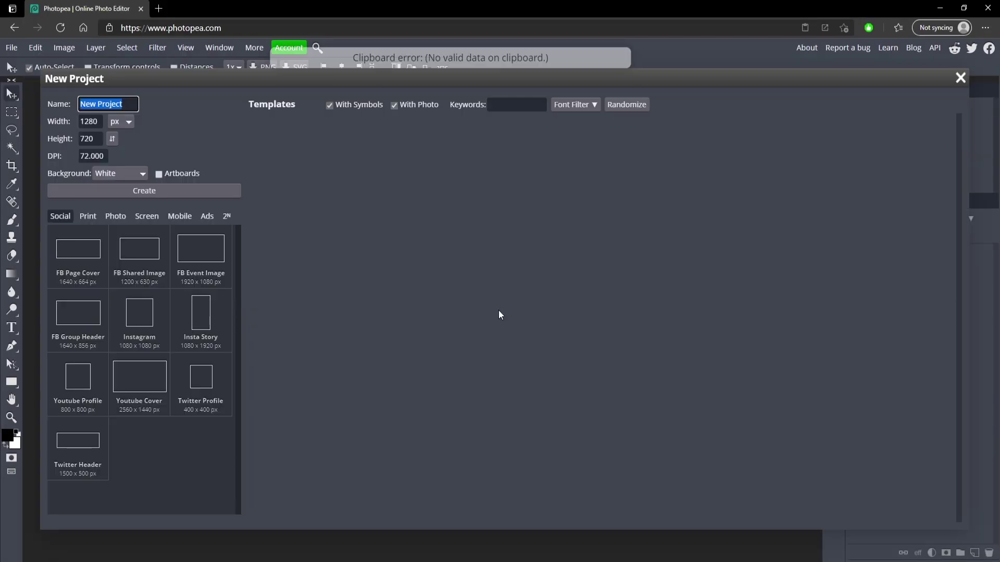
{"action": "key", "text": "Tab"}
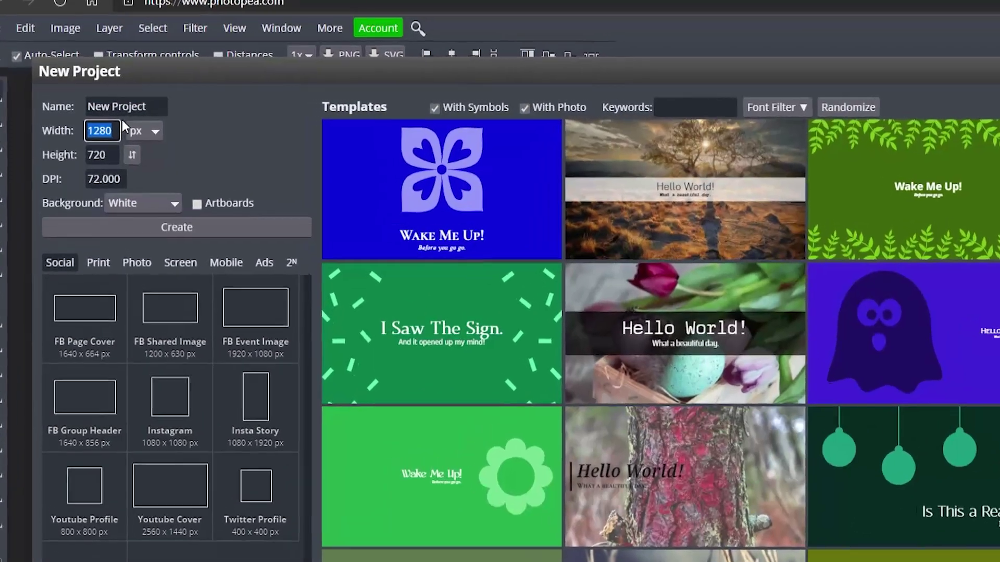
{"action": "type", "text": "1600"}
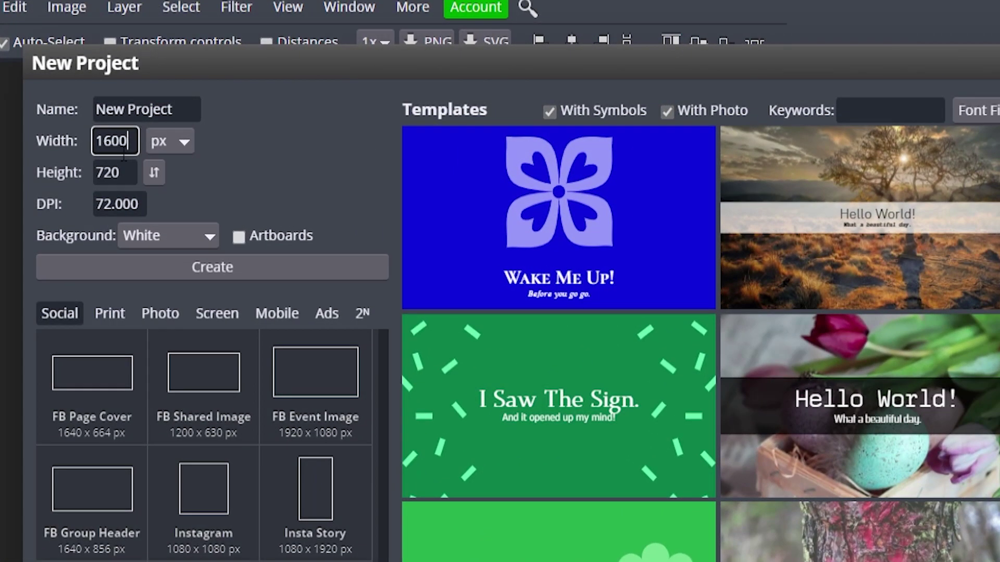
{"action": "key", "text": "Tab"}
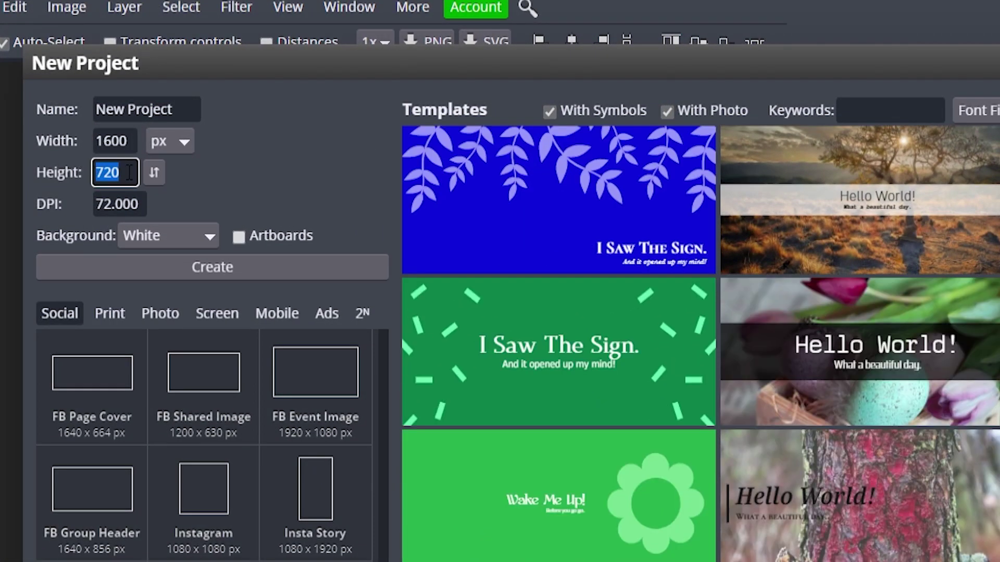
{"action": "type", "text": "1600"}
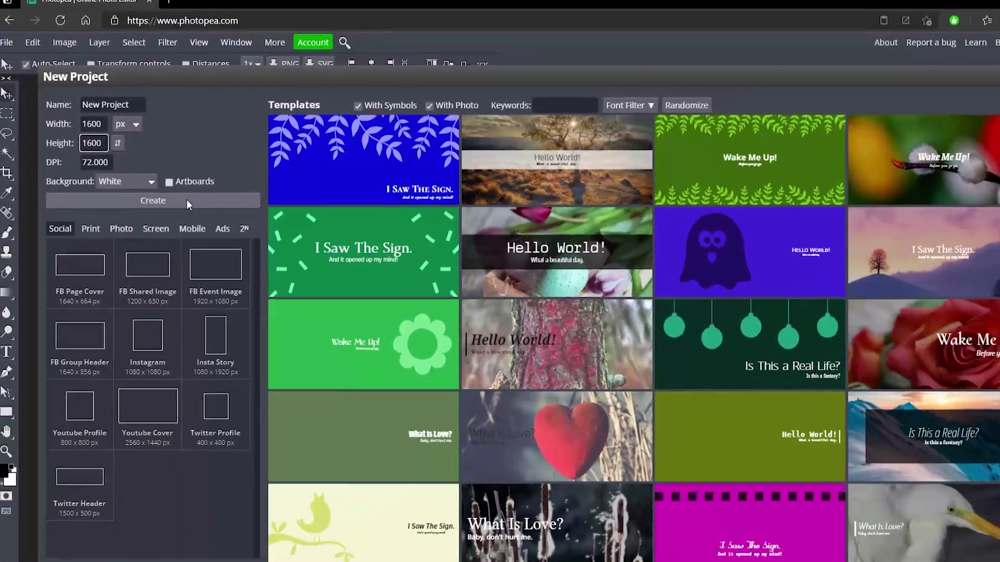
{"action": "left_click", "coordinate": [272, 268]}
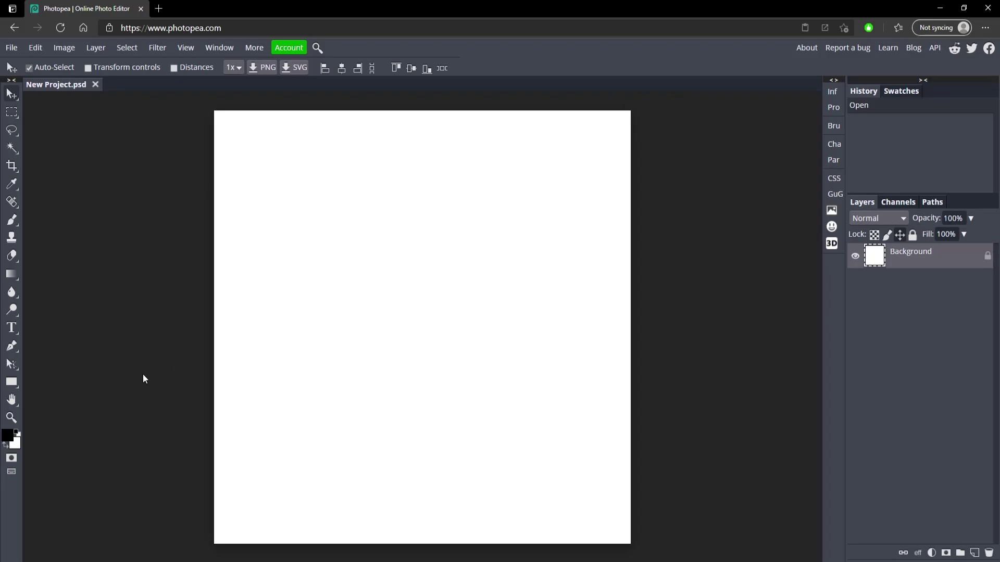
Add a black Color Fill layer above the Background layer.
{"action": "left_click", "coordinate": [11, 418]}
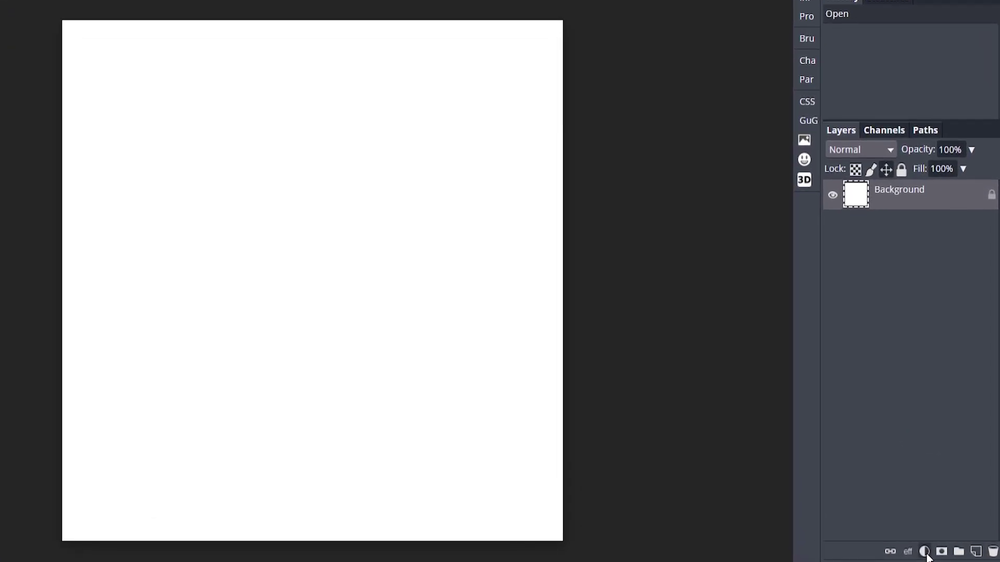
{"action": "left_click", "coordinate": [932, 553]}
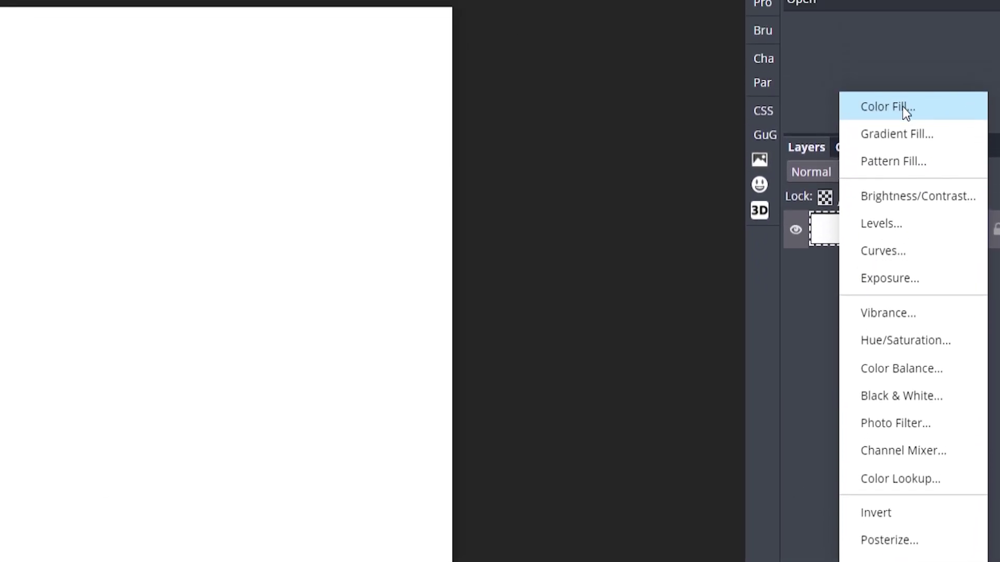
{"action": "left_click", "coordinate": [902, 106]}
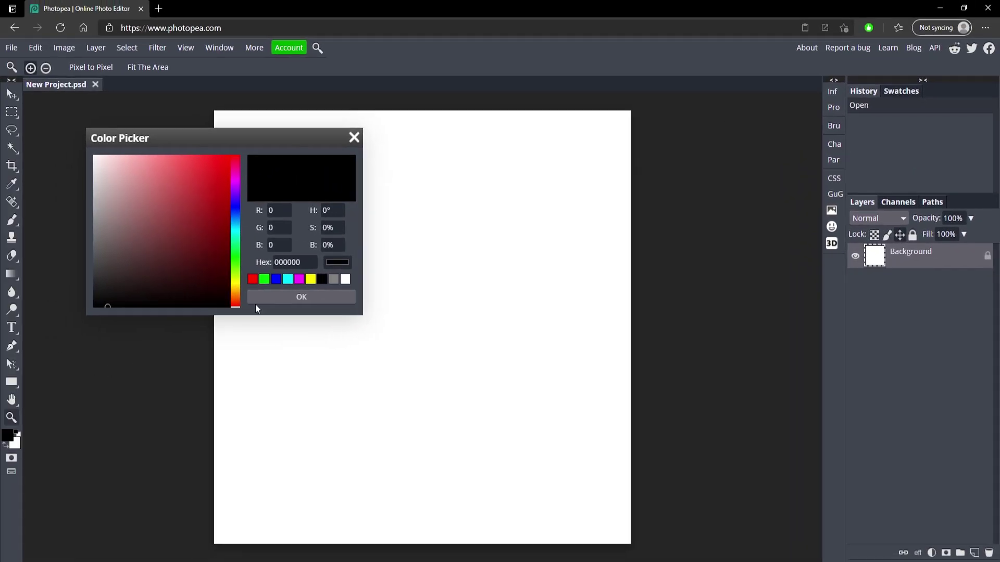
{"action": "left_click", "coordinate": [298, 297]}
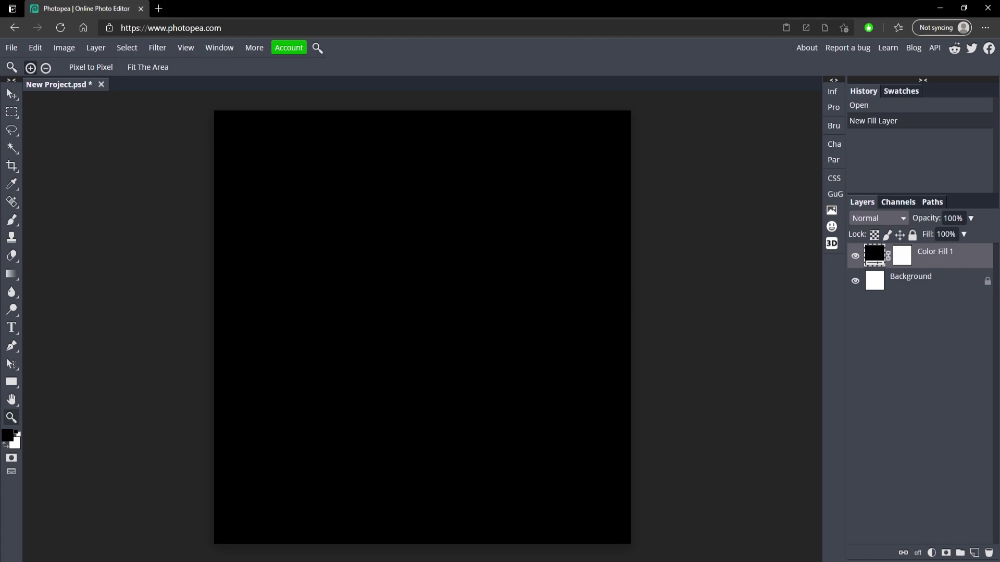
Place the Particles_34 image in the document and delete its duplicate layer.
{"action": "left_click_drag", "start_coordinate": [422, 292], "coordinate": [415, 270]}
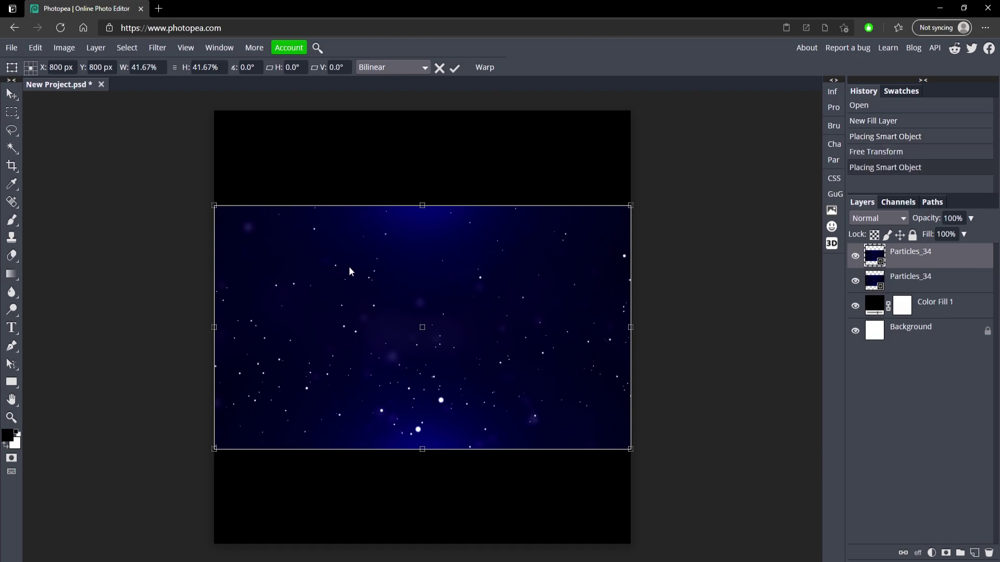
{"action": "left_click_drag", "start_coordinate": [349, 268], "coordinate": [376, 268]}
{"action": "left_click", "coordinate": [440, 68]}
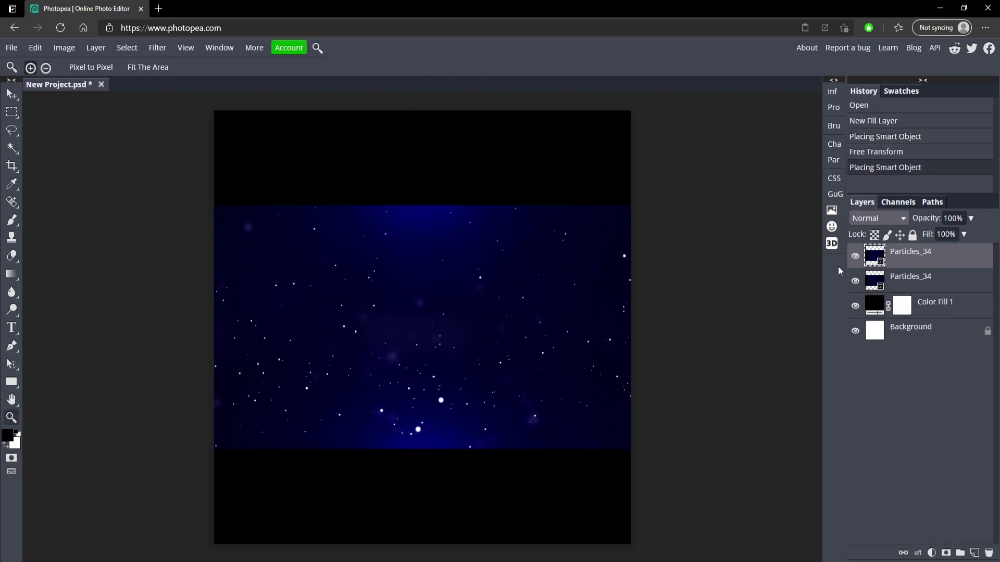
{"action": "key", "text": "Delete"}
Scale the Particles_34 layer to about 74.48% so it covers the whole canvas.
{"action": "key", "text": "ctrl+t"}
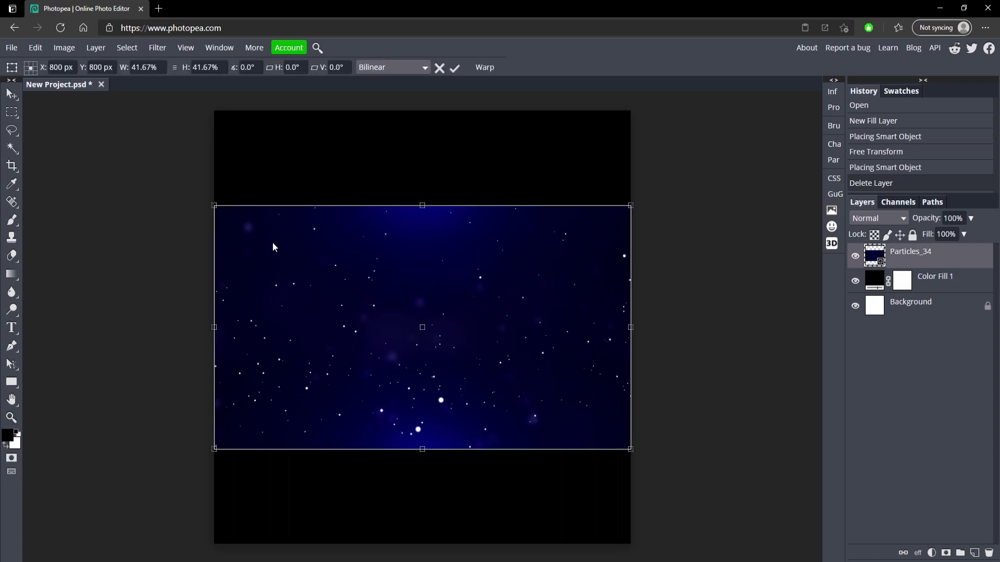
{"action": "left_click_drag", "start_coordinate": [215, 208], "coordinate": [47, 164]}
{"action": "left_click_drag", "start_coordinate": [630, 449], "coordinate": [801, 545]}
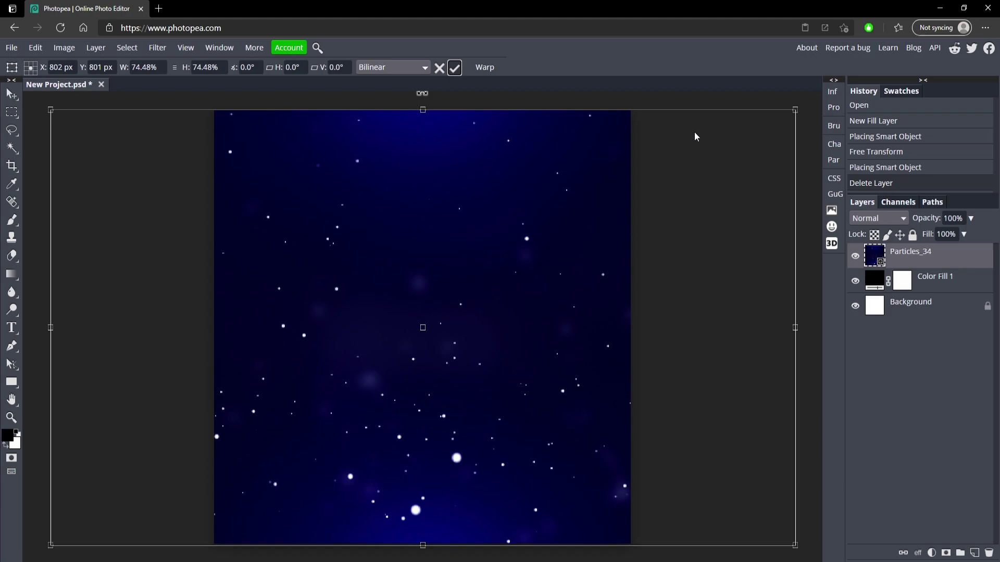
{"action": "key", "text": "Return"}
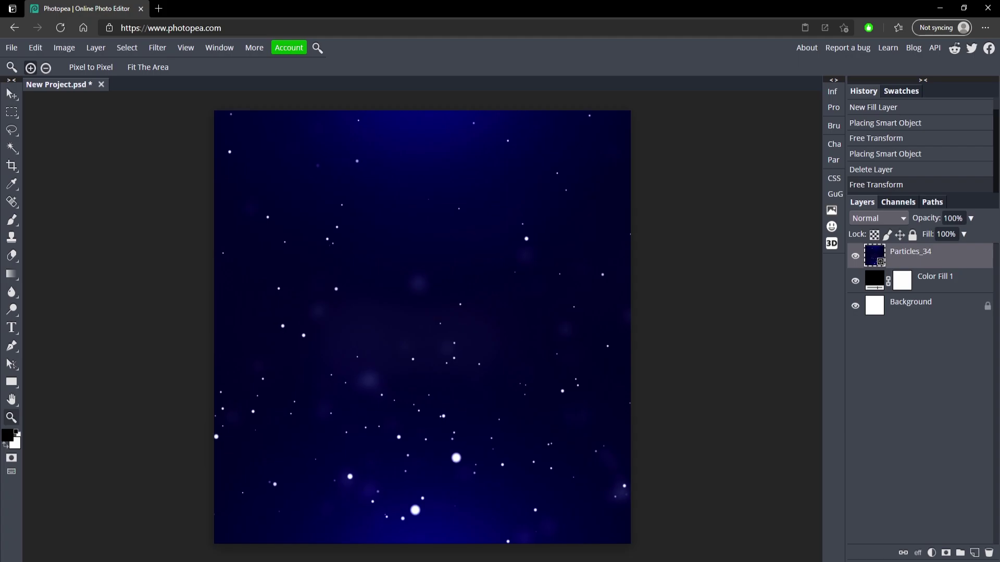
Place the image0 (2) texture and enlarge it to cover the whole canvas.
{"action": "left_click_drag", "start_coordinate": [839, 188], "coordinate": [339, 344]}
{"action": "left_click_drag", "start_coordinate": [358, 261], "coordinate": [567, 415]}
{"action": "left_click_drag", "start_coordinate": [603, 454], "coordinate": [630, 485]}
{"action": "left_click", "coordinate": [454, 71]}
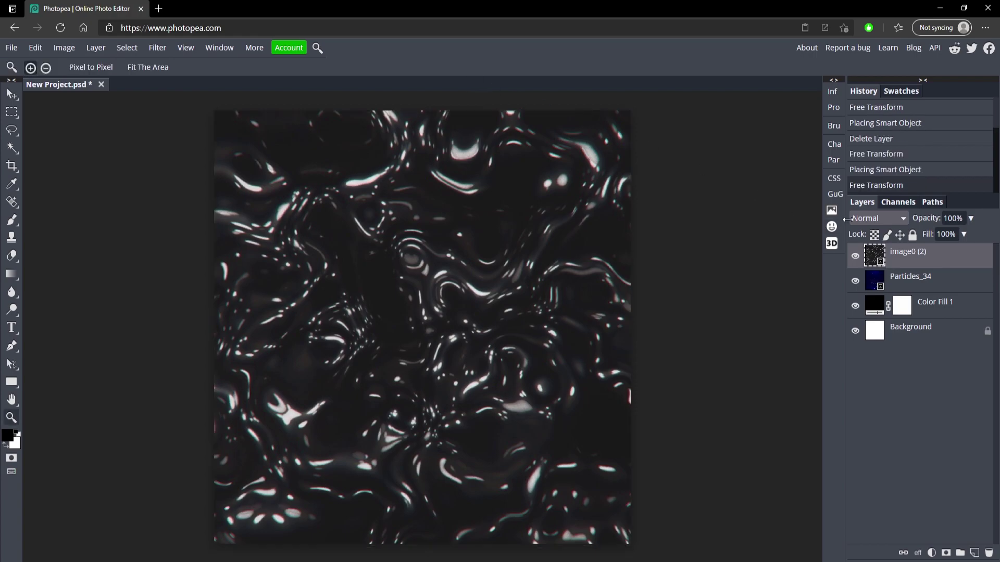
Set the blend mode of the image0 (2) layer to Pin Light.
{"action": "left_click", "coordinate": [874, 220]}
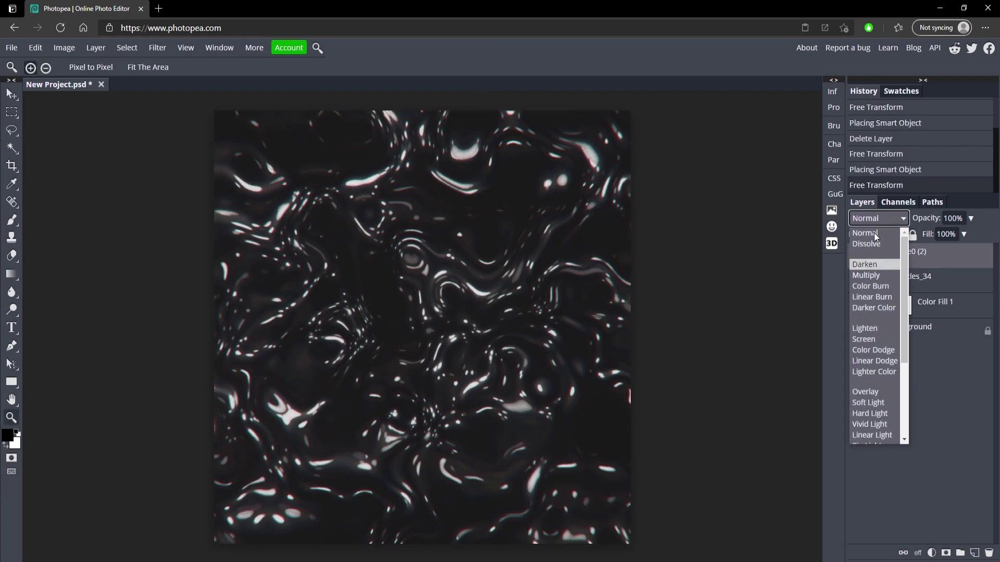
{"action": "scroll", "coordinate": [872, 354], "scroll_direction": "down", "scroll_amount": 3}
{"action": "left_click", "coordinate": [880, 323]}
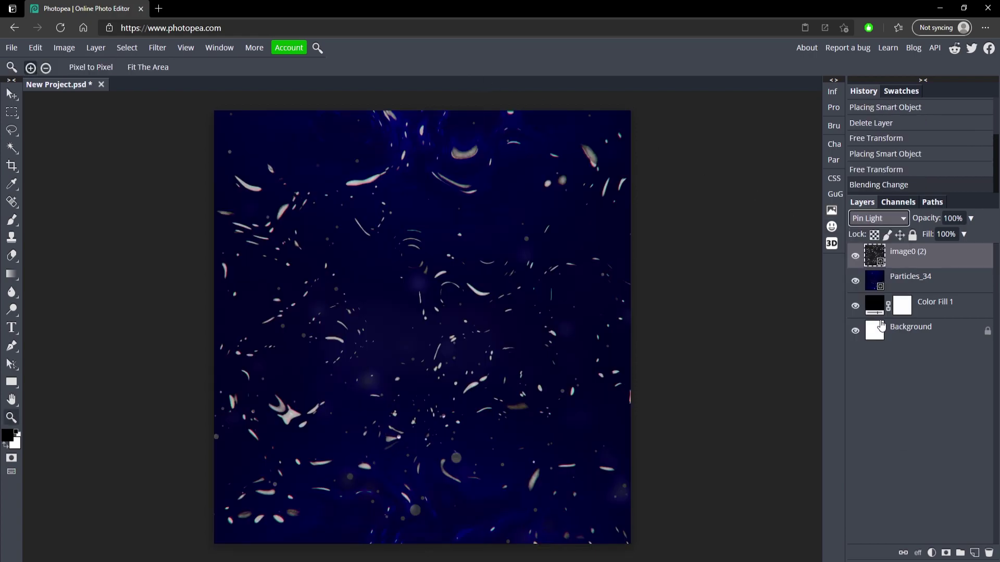
{"action": "left_click", "coordinate": [925, 282]}
{"action": "left_click", "coordinate": [901, 266]}
{"action": "left_click", "coordinate": [915, 287]}
{"action": "left_click", "coordinate": [931, 258]}
{"action": "left_click", "coordinate": [13, 384]}
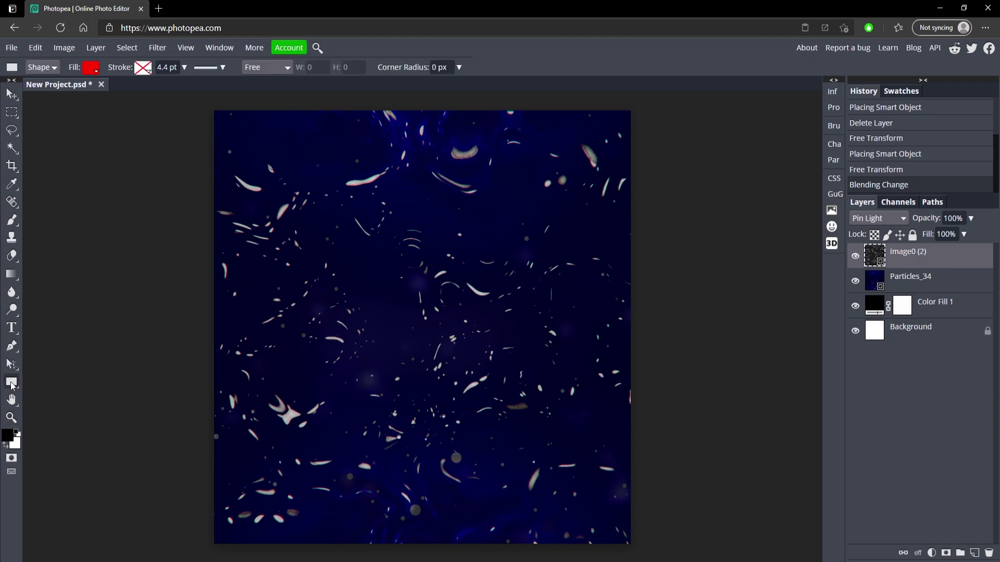
Add a red (ff0000) Color Fill layer above the image0 (2) layer.
{"action": "left_click", "coordinate": [932, 553]}
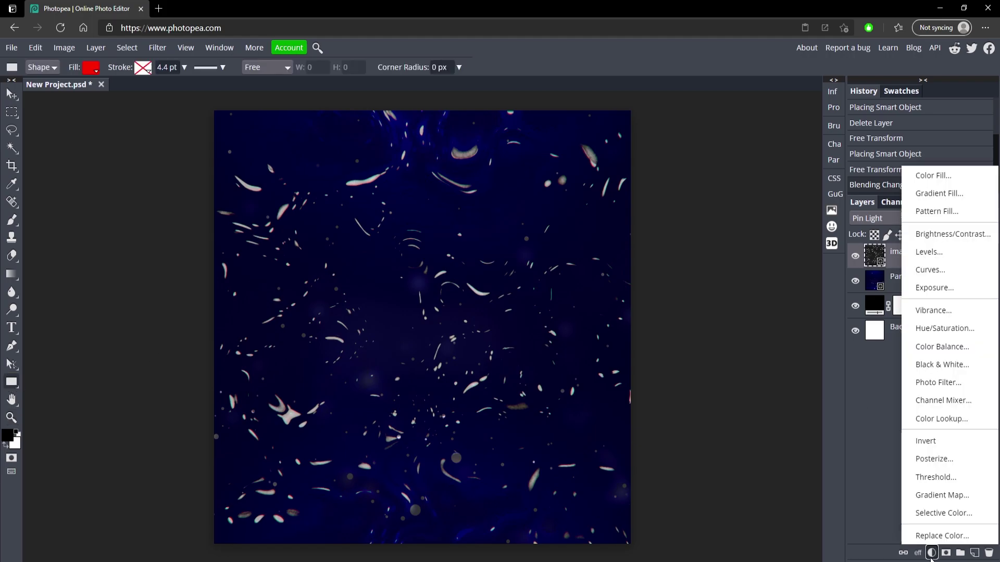
{"action": "left_click", "coordinate": [933, 176]}
{"action": "left_click", "coordinate": [252, 279]}
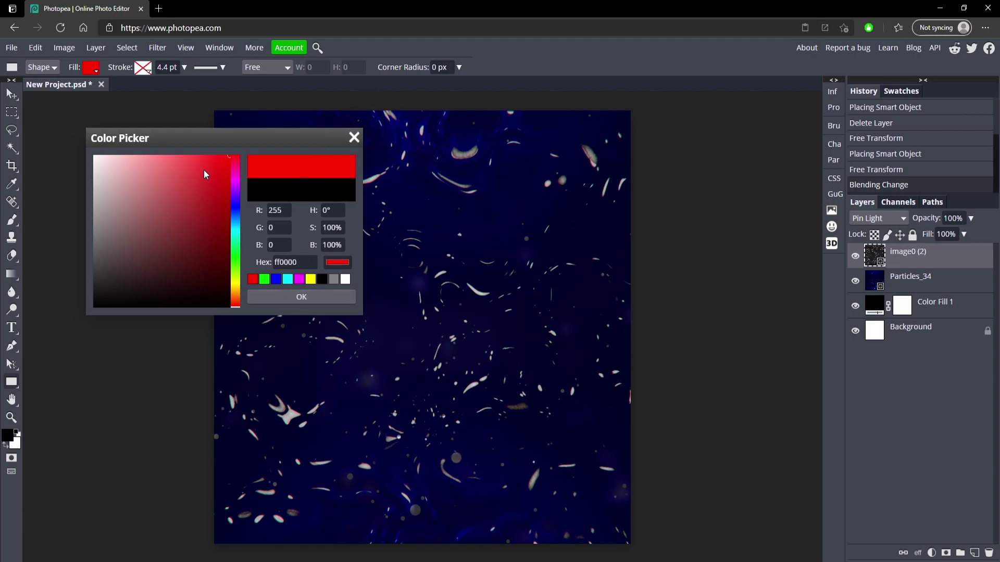
{"action": "left_click", "coordinate": [278, 296]}
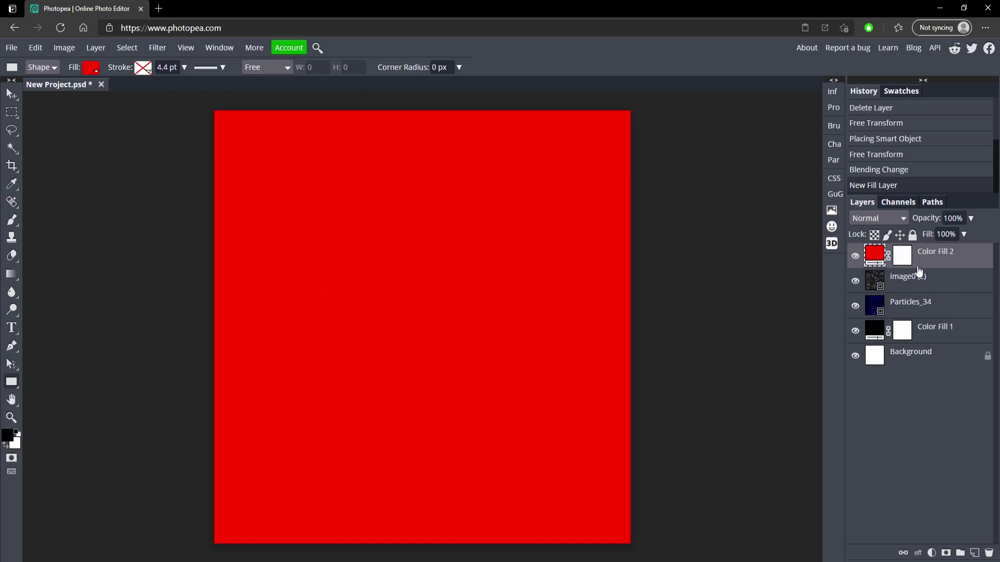
Set the blend mode of the red Color Fill 2 layer to Color.
{"action": "left_click", "coordinate": [857, 256]}
{"action": "left_click", "coordinate": [857, 256]}
{"action": "left_click", "coordinate": [871, 213]}
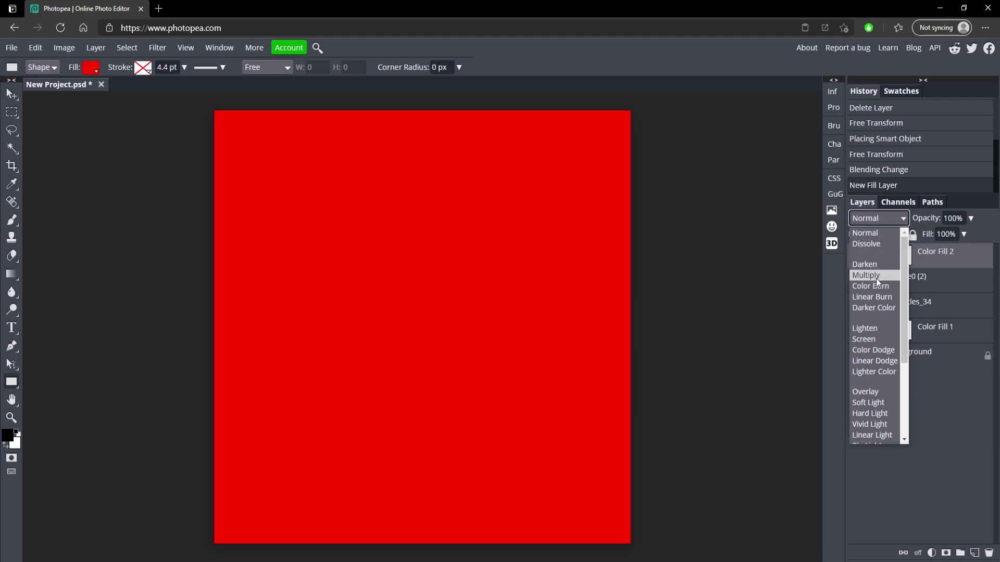
{"action": "scroll", "coordinate": [875, 281], "scroll_direction": "down", "scroll_amount": 3}
{"action": "left_click", "coordinate": [870, 428]}
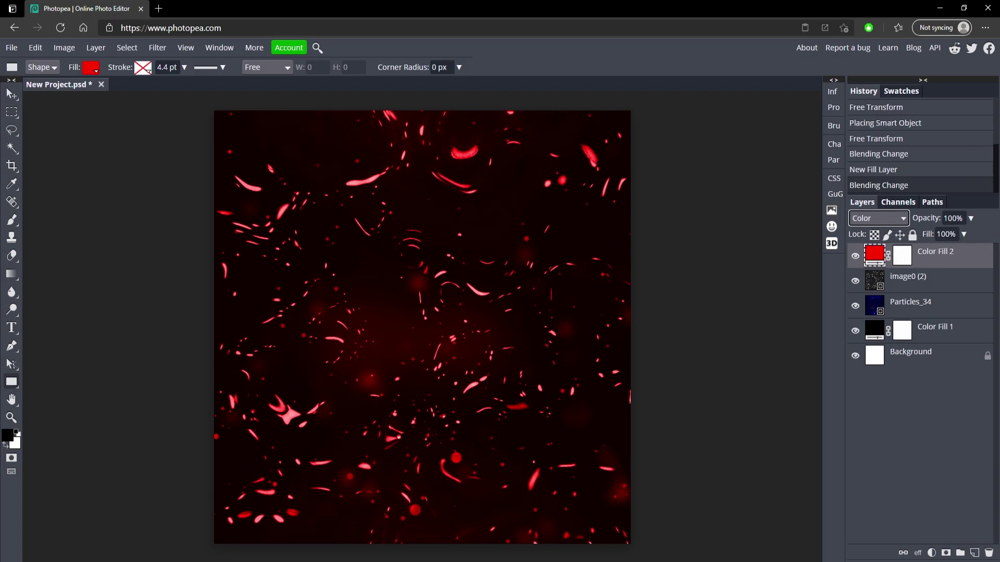
Place hexagon image 2 over the canvas's upper-left corner at about 198.21% scale, and order its layer below the red fill.
{"action": "left_click_drag", "start_coordinate": [999, 180], "coordinate": [508, 265]}
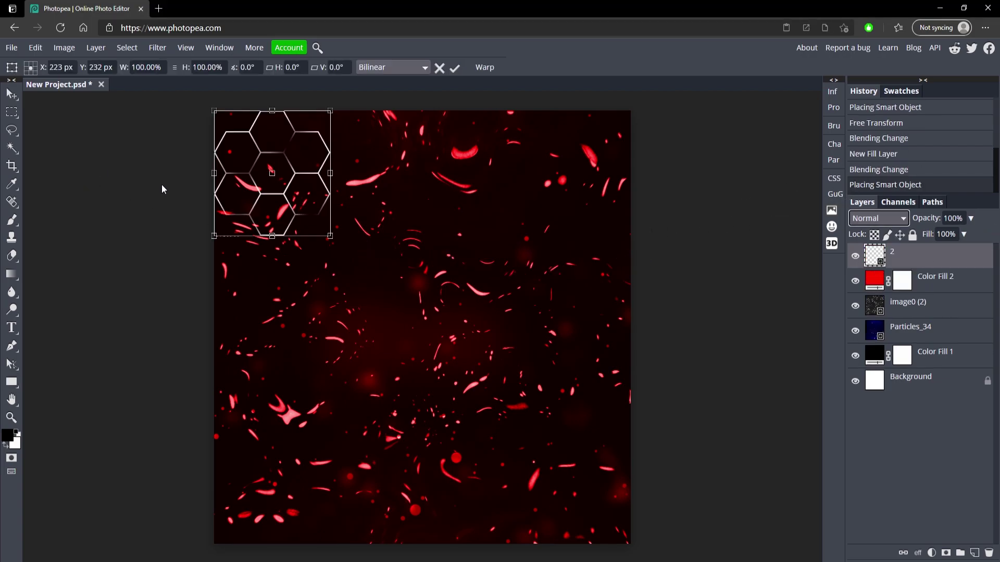
{"action": "left_click_drag", "start_coordinate": [330, 235], "coordinate": [443, 370]}
{"action": "left_click_drag", "start_coordinate": [406, 308], "coordinate": [314, 264]}
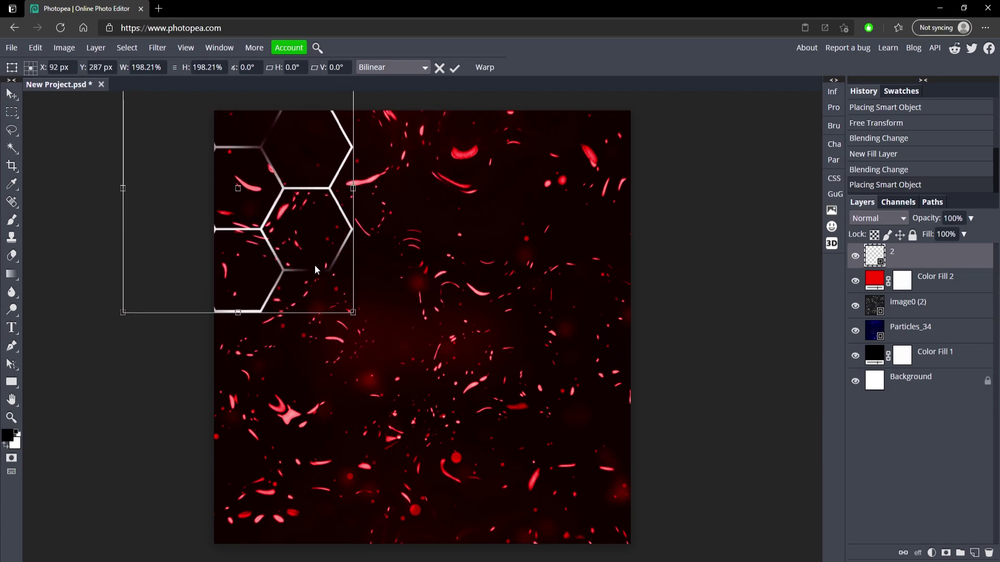
{"action": "left_click", "coordinate": [454, 69]}
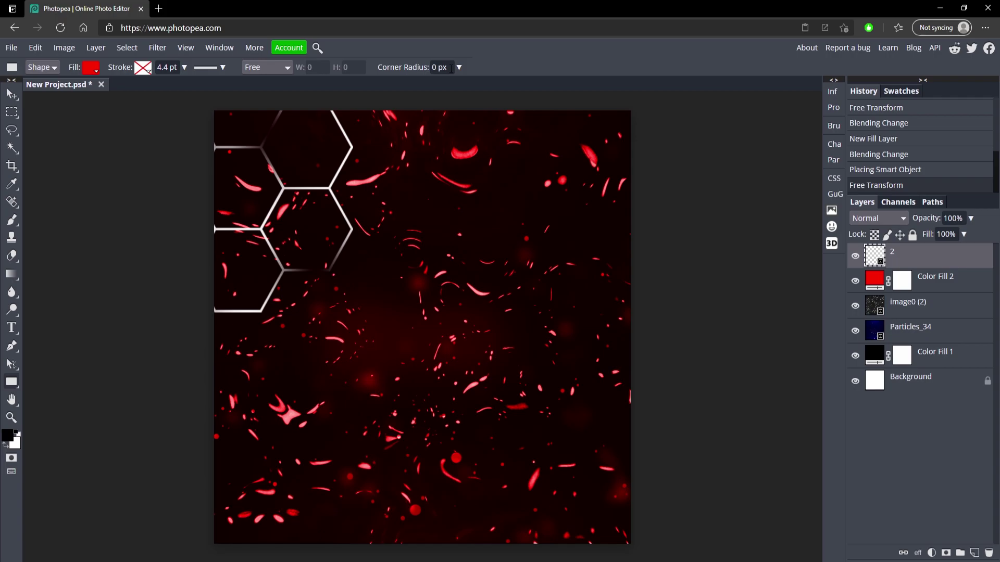
{"action": "left_click_drag", "start_coordinate": [910, 260], "coordinate": [916, 299]}
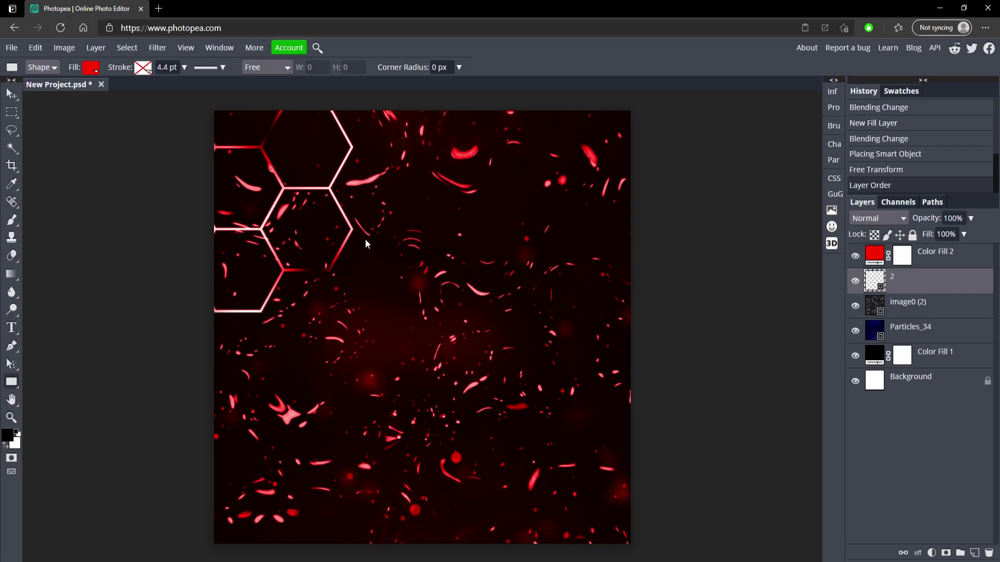
Duplicate the hexagon layer and move the copy to the canvas's lower-right corner, at about X 1384 px, Y 1532 px.
{"action": "key", "text": "ctrl+j"}
{"action": "key", "text": "v"}
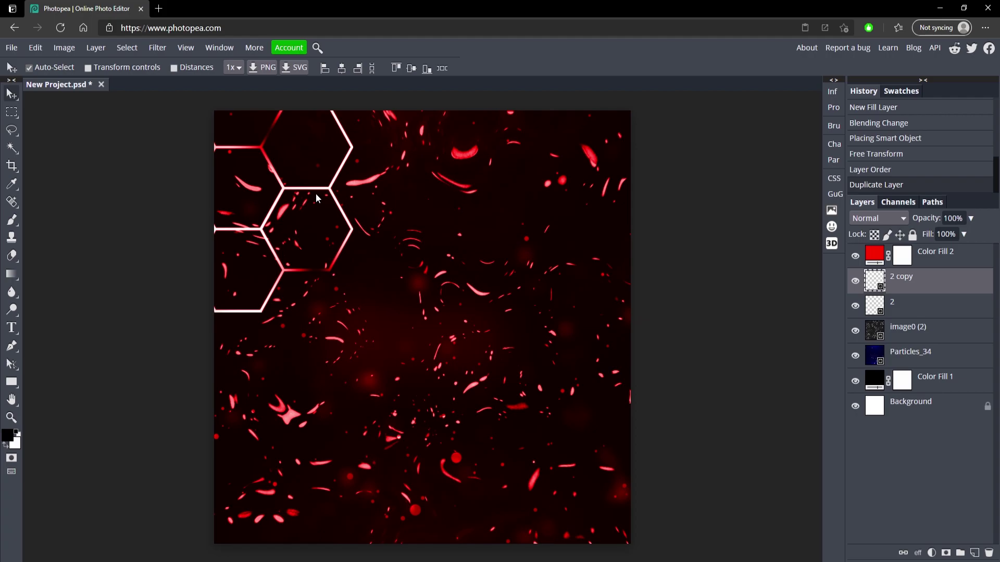
{"action": "key", "text": "ctrl+t"}
{"action": "left_click_drag", "start_coordinate": [312, 219], "coordinate": [691, 523]}
{"action": "left_click_drag", "start_coordinate": [615, 441], "coordinate": [585, 467]}
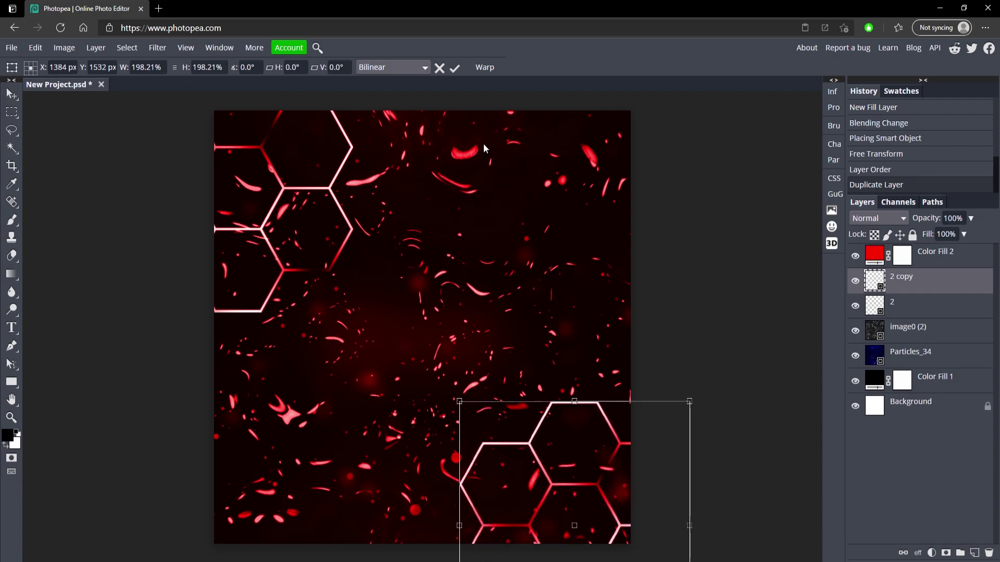
{"action": "left_click", "coordinate": [454, 68]}
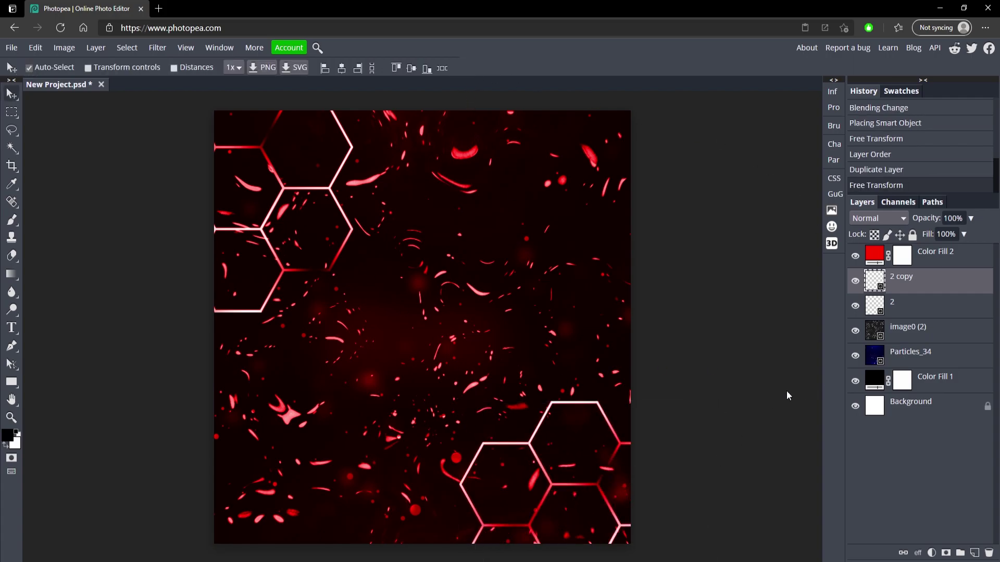
Enlarge the hexagon copy in the canvas's lower-right corner.
{"action": "key", "text": "ctrl+t"}
{"action": "left_click_drag", "start_coordinate": [690, 401], "coordinate": [734, 416]}
{"action": "left_click", "coordinate": [458, 70]}
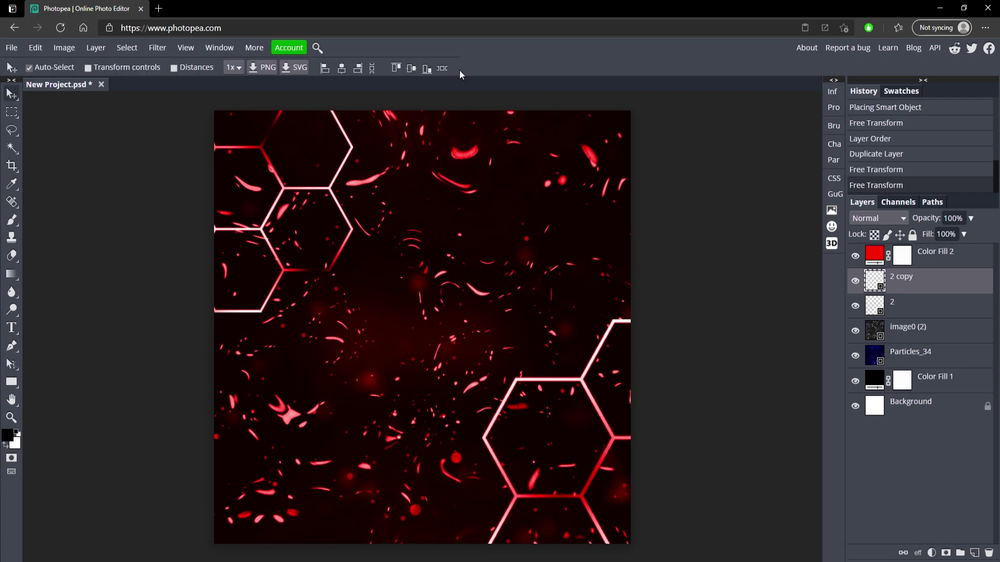
{"action": "left_click", "coordinate": [579, 384]}
{"action": "key", "text": "ctrl+z"}
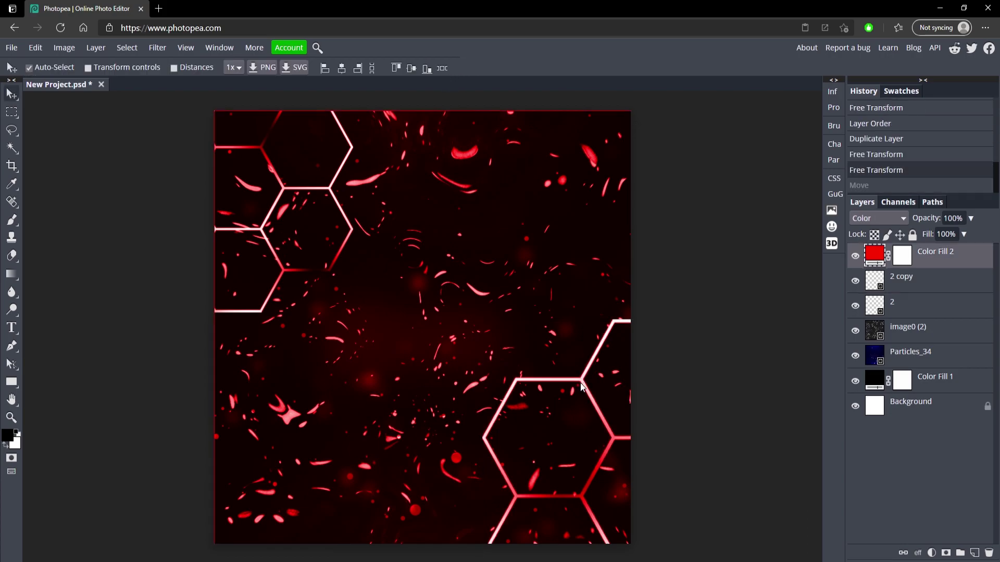
Nudge the enlarged 2 copy hexagon layer slightly right and up.
{"action": "left_click", "coordinate": [927, 280]}
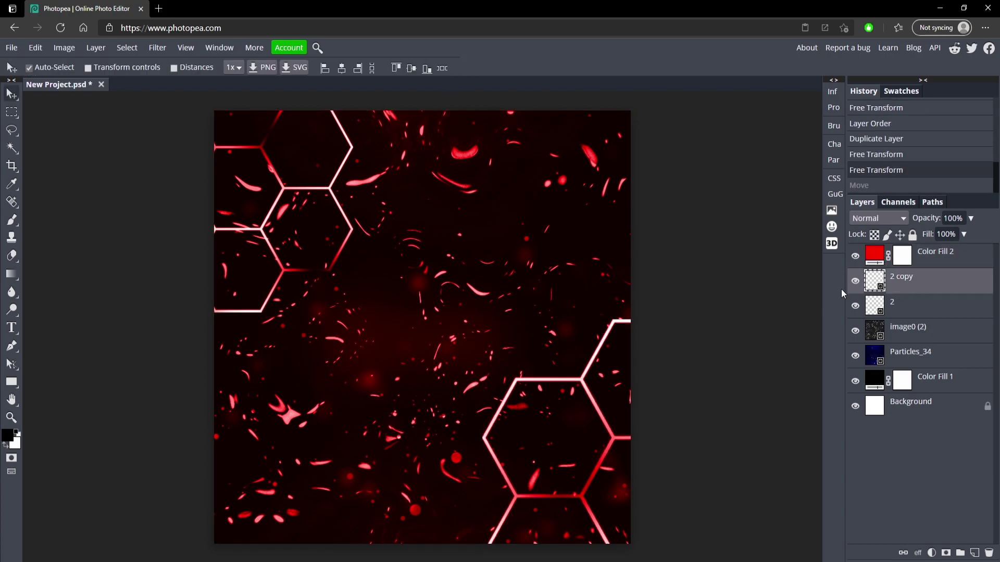
{"action": "key", "text": "ctrl+t"}
{"action": "left_click_drag", "start_coordinate": [586, 392], "coordinate": [596, 389]}
Scale the upper-left hexagon layer 2 to about 251.57% and move it to about X -127 px, Y 468 px.
{"action": "left_click", "coordinate": [855, 305]}
{"action": "left_click", "coordinate": [855, 305]}
{"action": "left_click", "coordinate": [896, 305]}
{"action": "key", "text": "ctrl+t"}
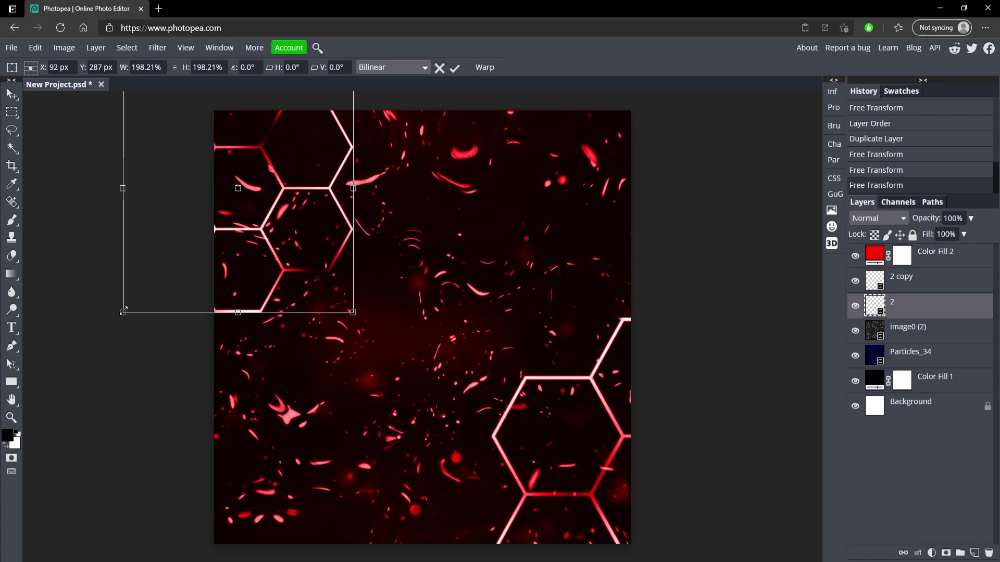
{"action": "left_click_drag", "start_coordinate": [124, 311], "coordinate": [59, 345]}
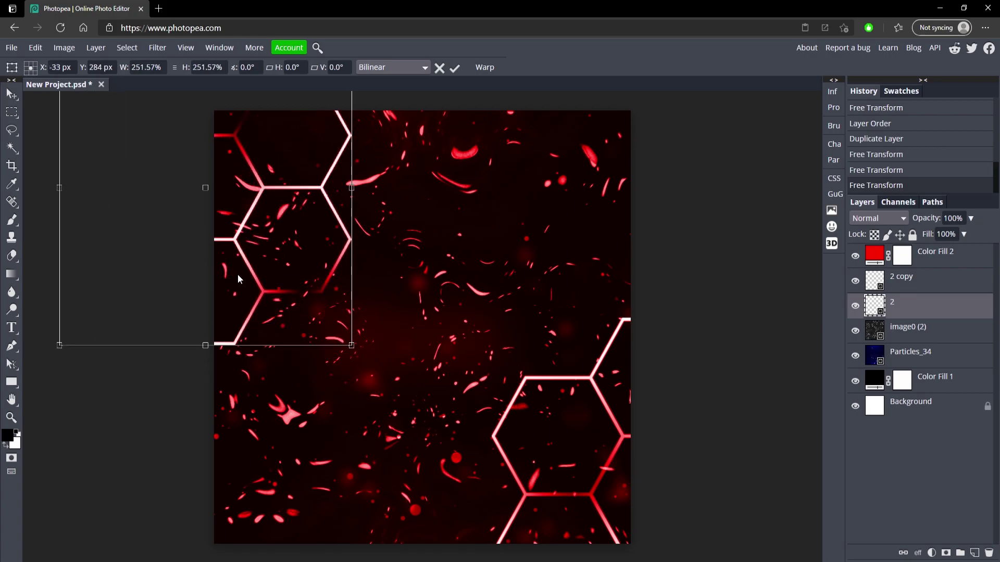
{"action": "left_click_drag", "start_coordinate": [238, 275], "coordinate": [213, 325]}
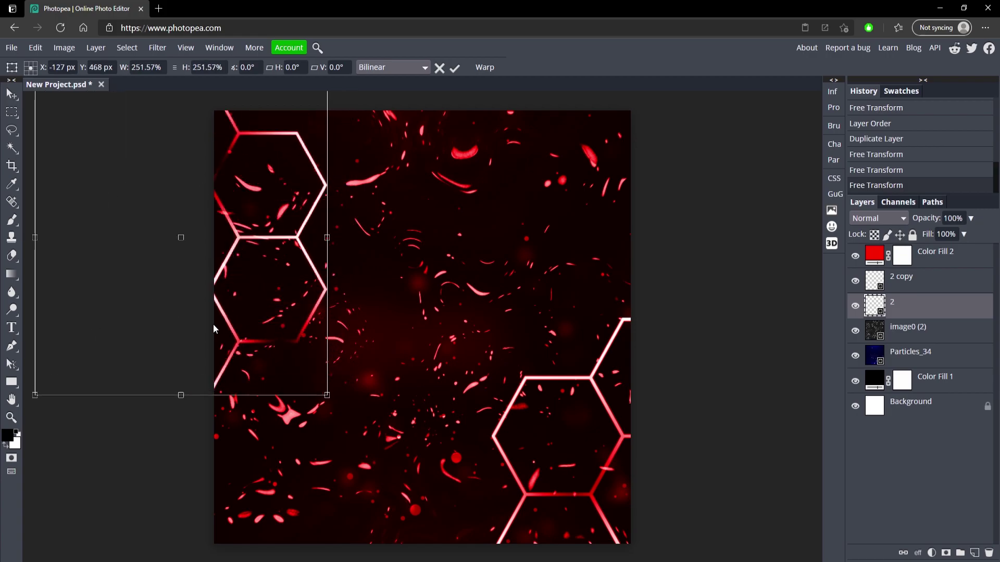
{"action": "key", "text": "Return"}
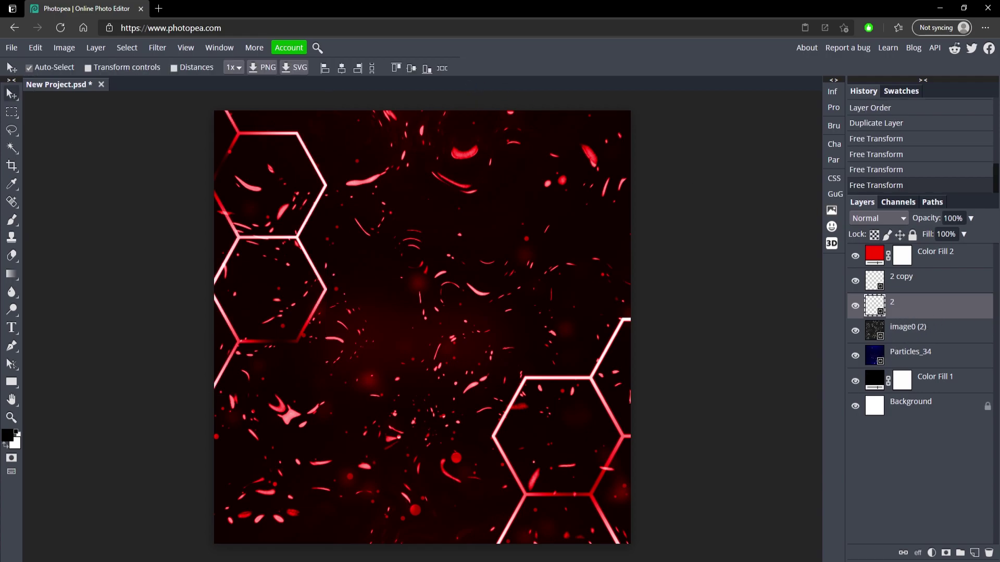
Add an Exposure adjustment layer above Color Fill 2 and set its exposure to 4.000.
{"action": "left_click", "coordinate": [926, 260]}
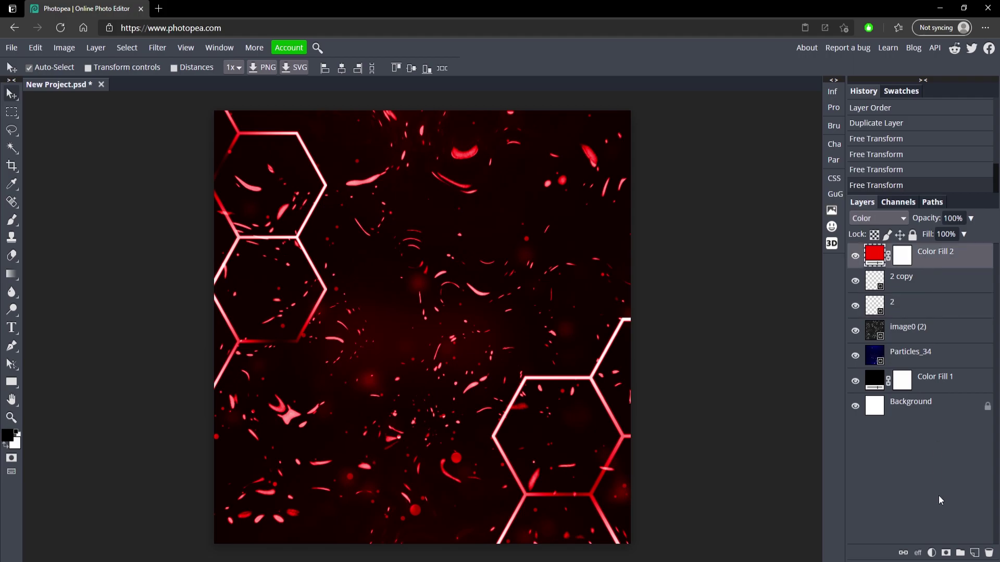
{"action": "left_click", "coordinate": [932, 553]}
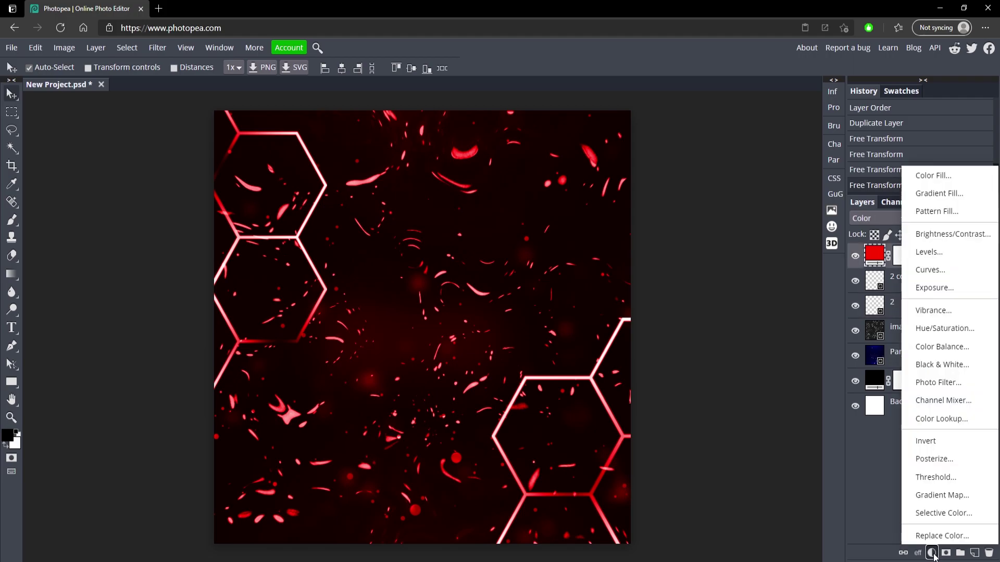
{"action": "left_click", "coordinate": [951, 289]}
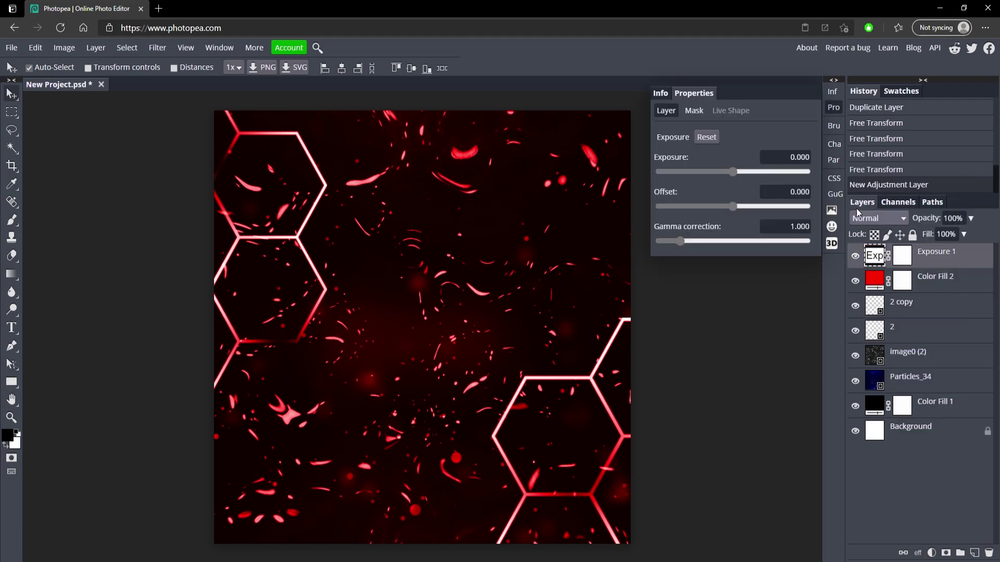
{"action": "left_click_drag", "start_coordinate": [735, 173], "coordinate": [750, 170]}
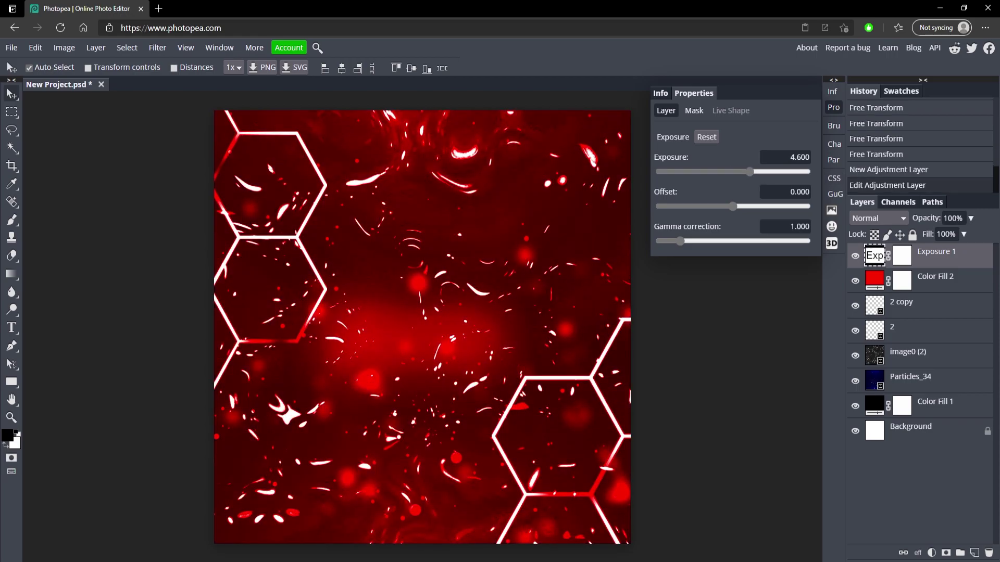
{"action": "left_click", "coordinate": [798, 156]}
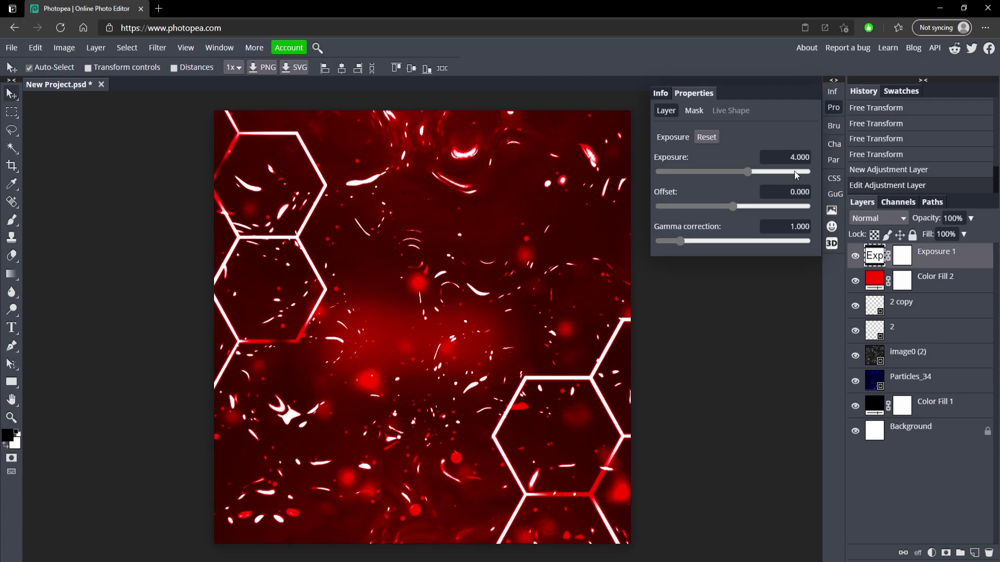
Set the Exposure adjustment layer's gamma correction to 0.952.
{"action": "left_click", "coordinate": [785, 228]}
{"action": "key", "text": "ctrl+a"}
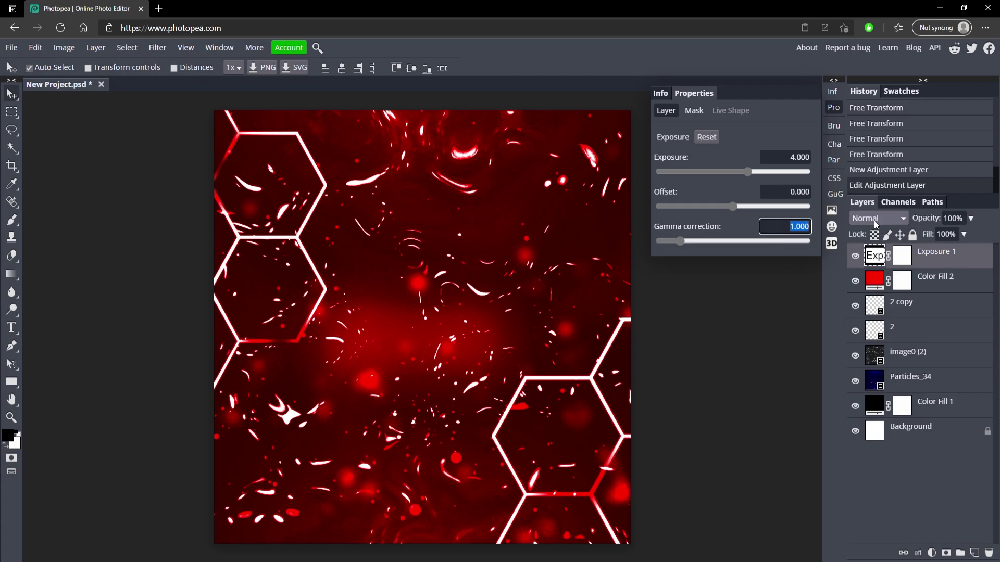
{"action": "key", "text": "BackSpace"}
{"action": "type", "text": ".952"}
{"action": "key", "text": "Return"}
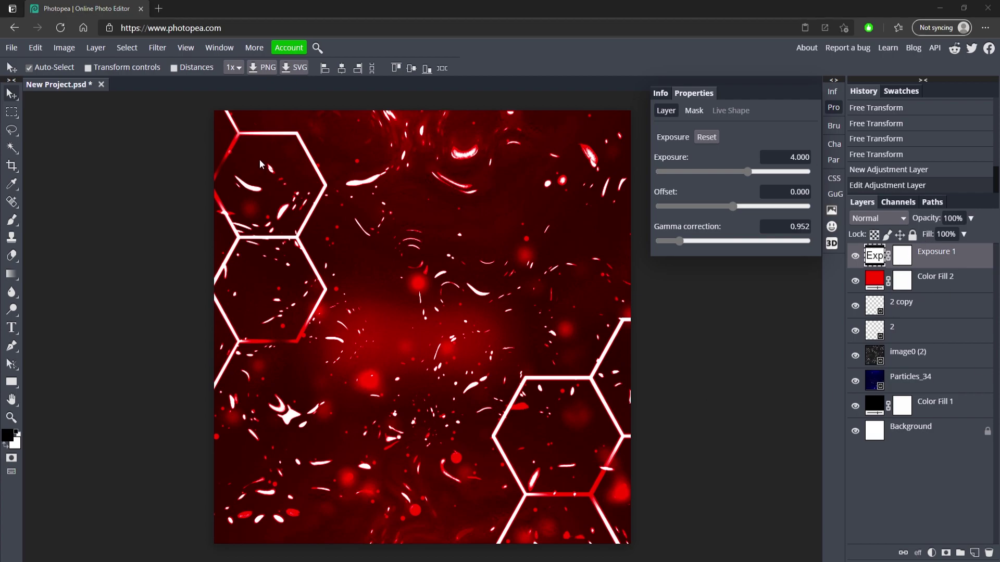
Change the blend mode of hexagon layers 2 copy and 2 to Lighten.
{"action": "left_click", "coordinate": [901, 312]}
{"action": "left_click", "coordinate": [878, 218]}
{"action": "left_click", "coordinate": [871, 330]}
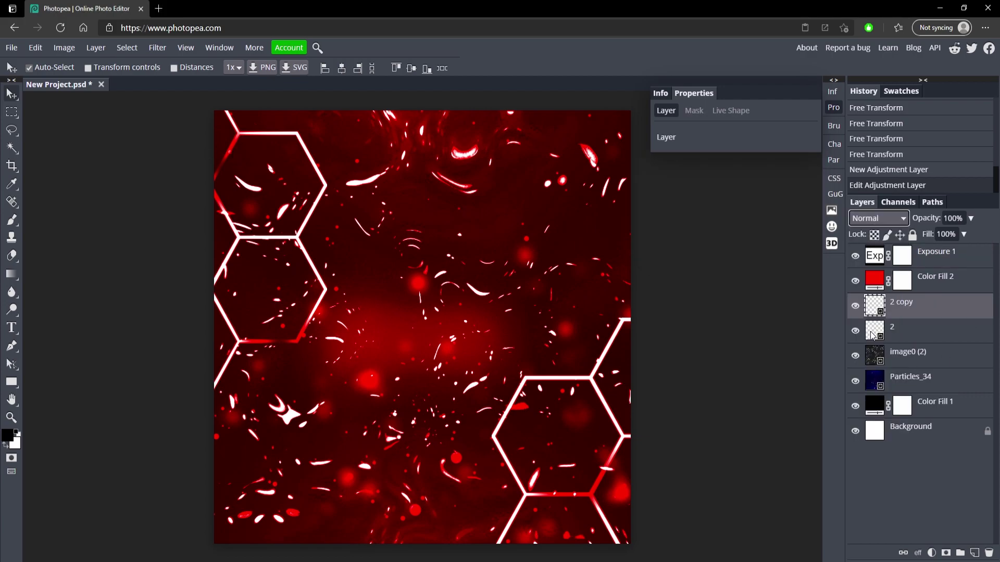
{"action": "left_click", "coordinate": [922, 342]}
{"action": "left_click", "coordinate": [878, 218]}
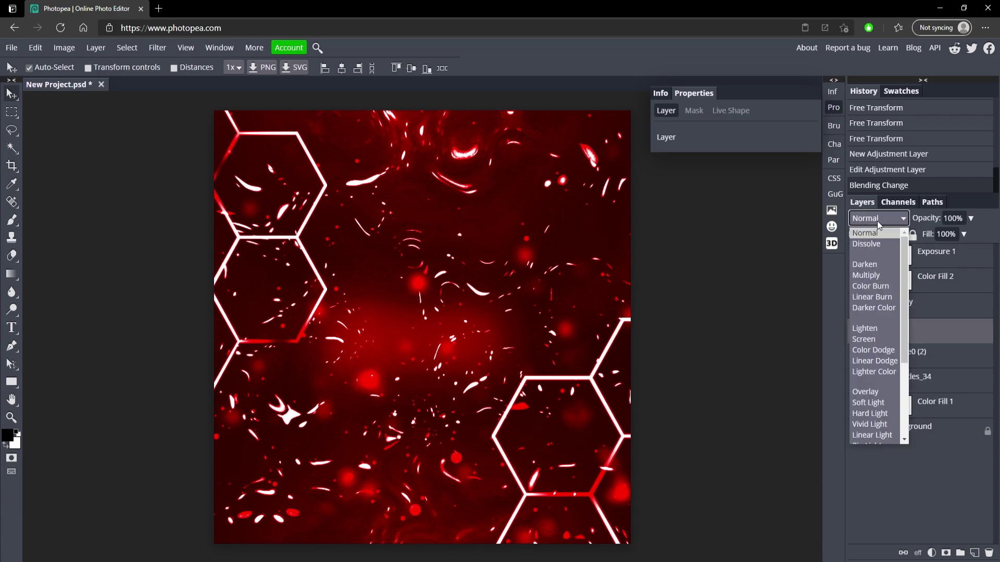
{"action": "left_click", "coordinate": [879, 330]}
Lower the opacity of hexagon layers 2 and 2 copy to 10% each.
{"action": "left_click_drag", "start_coordinate": [979, 231], "coordinate": [924, 239]}
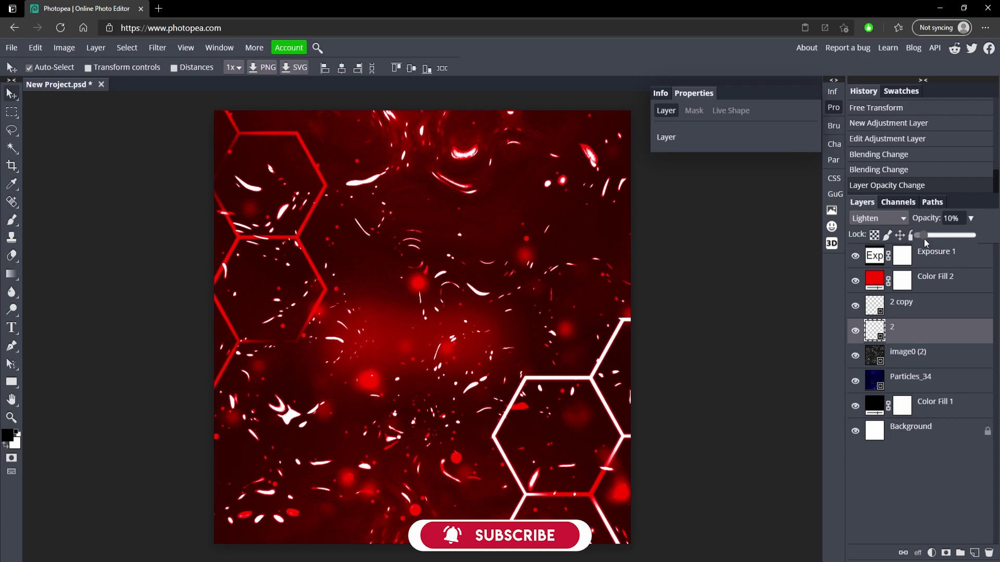
{"action": "left_click", "coordinate": [935, 302]}
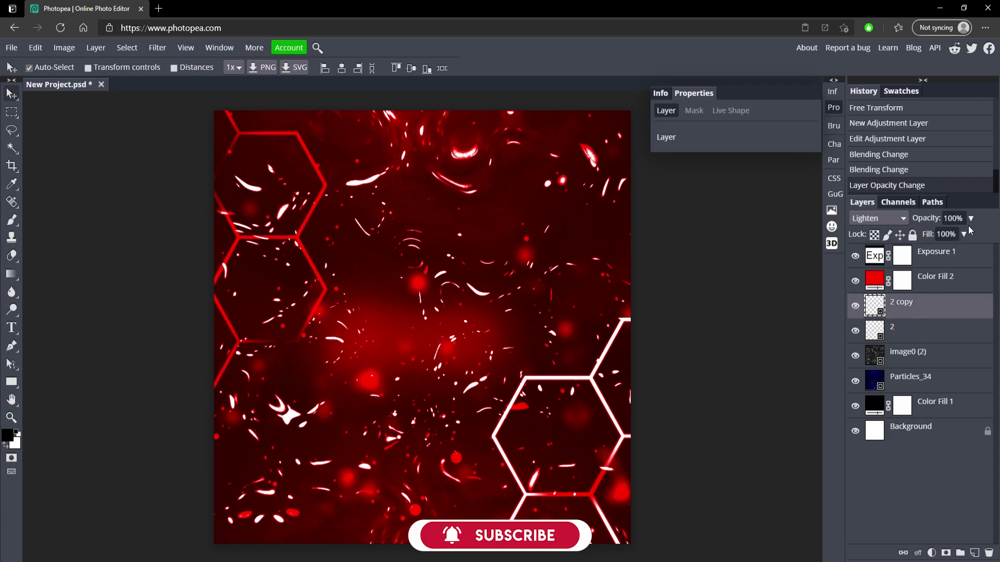
{"action": "left_click_drag", "start_coordinate": [951, 236], "coordinate": [925, 237]}
{"action": "left_click", "coordinate": [930, 312]}
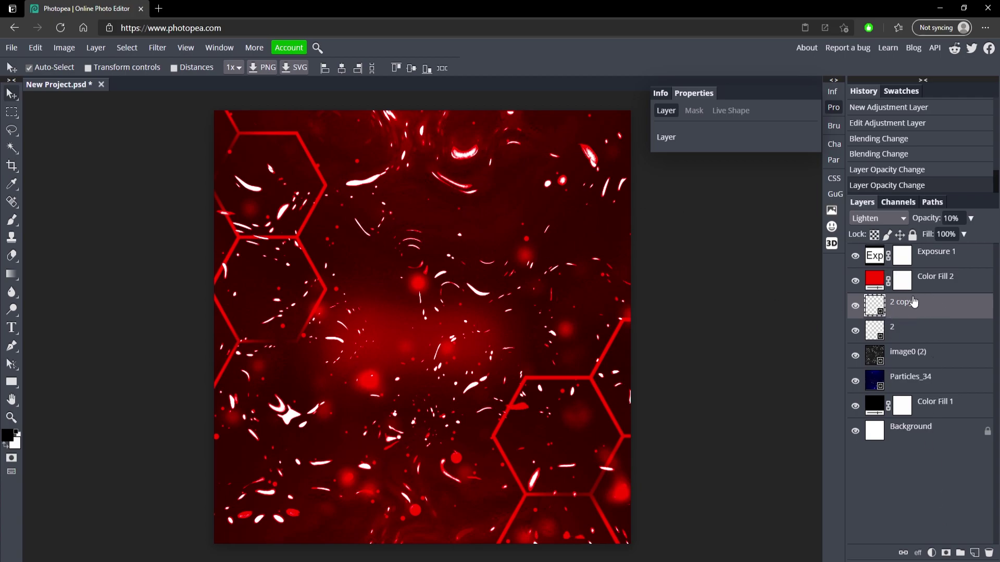
Compare the canvas with each hexagon layer hidden and shown.
{"action": "left_click", "coordinate": [911, 332]}
{"action": "left_click", "coordinate": [855, 306]}
{"action": "left_click", "coordinate": [856, 306]}
{"action": "left_click", "coordinate": [855, 331]}
{"action": "left_click", "coordinate": [855, 331]}
{"action": "left_click", "coordinate": [855, 306]}
{"action": "left_click", "coordinate": [855, 306]}
Add a raster mask to the 2 copy layer and set a black brush to 973 px, 9% hardness and 49% opacity.
{"action": "left_click", "coordinate": [935, 313]}
{"action": "left_click", "coordinate": [946, 554]}
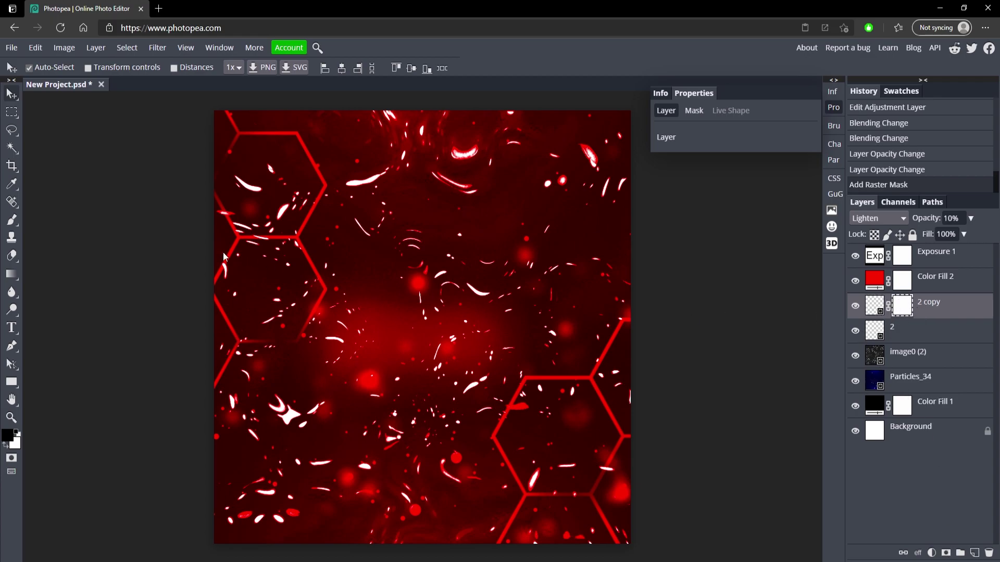
{"action": "left_click", "coordinate": [10, 220]}
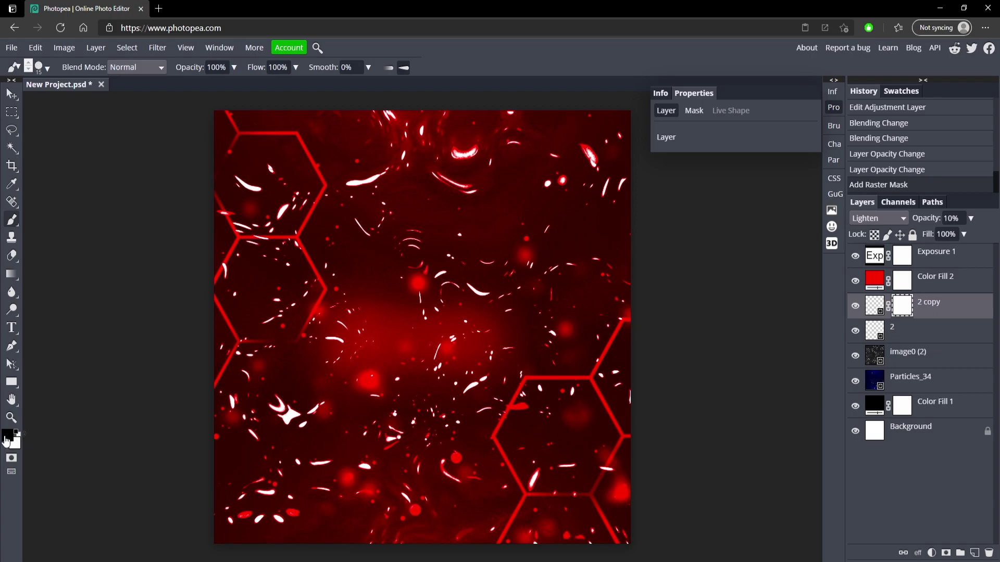
{"action": "mouse_move", "coordinate": [401, 311]}
{"action": "left_mouse_down"}
{"action": "mouse_move", "coordinate": [493, 310]}
{"action": "mouse_move", "coordinate": [496, 76]}
{"action": "left_mouse_up"}
{"action": "right_click", "coordinate": [545, 398]}
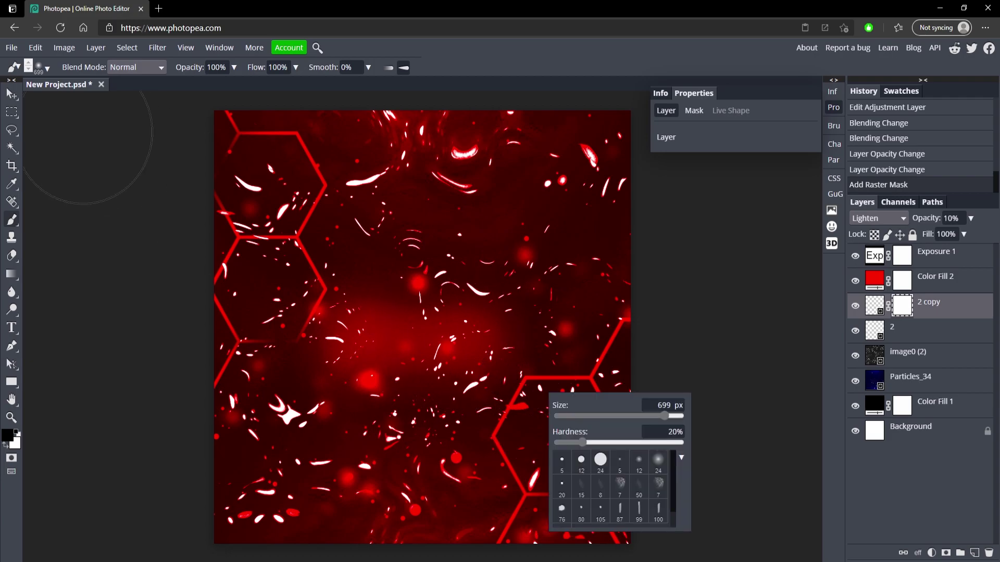
{"action": "left_click", "coordinate": [50, 71]}
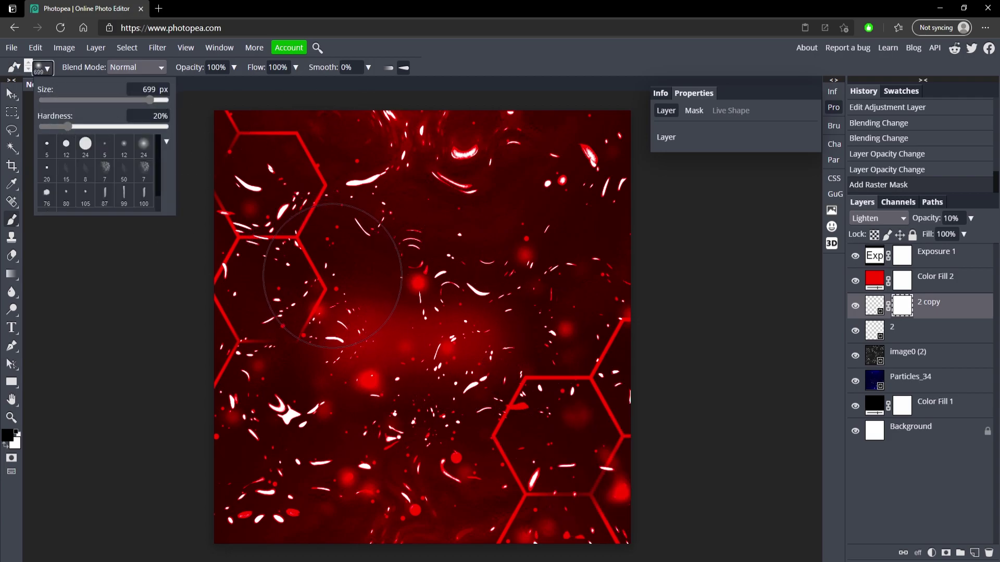
{"action": "mouse_move", "coordinate": [356, 287]}
{"action": "left_mouse_down"}
{"action": "mouse_move", "coordinate": [404, 247]}
{"action": "mouse_move", "coordinate": [344, 332]}
{"action": "mouse_move", "coordinate": [341, 323]}
{"action": "mouse_move", "coordinate": [417, 250]}
{"action": "mouse_move", "coordinate": [500, 190]}
{"action": "mouse_move", "coordinate": [429, 197]}
{"action": "left_mouse_up"}
{"action": "left_click", "coordinate": [49, 67]}
{"action": "left_click_drag", "start_coordinate": [87, 100], "coordinate": [167, 99]}
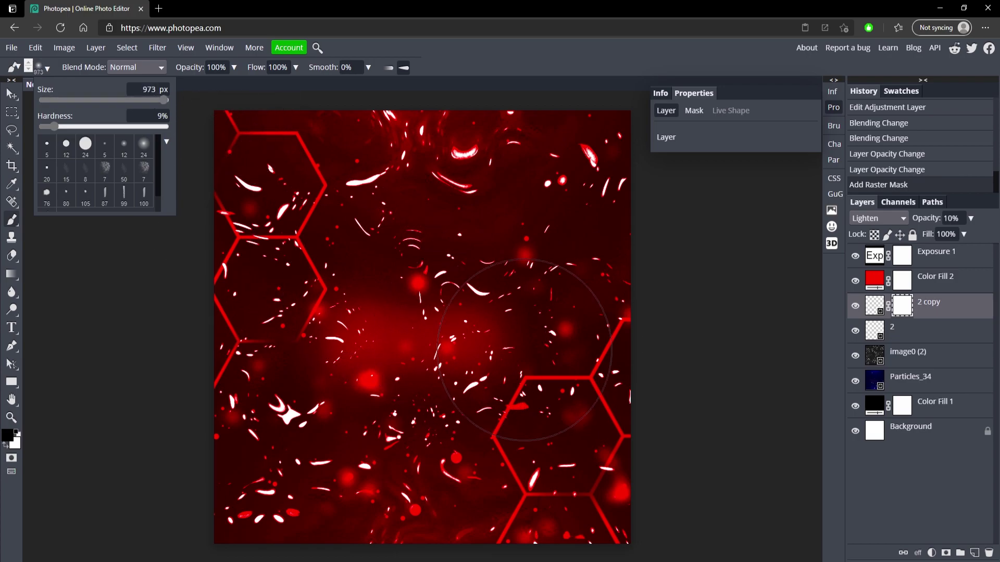
{"action": "mouse_move", "coordinate": [234, 68]}
{"action": "left_mouse_down"}
{"action": "mouse_move", "coordinate": [218, 89]}
{"action": "mouse_move", "coordinate": [208, 86]}
{"action": "left_mouse_up"}
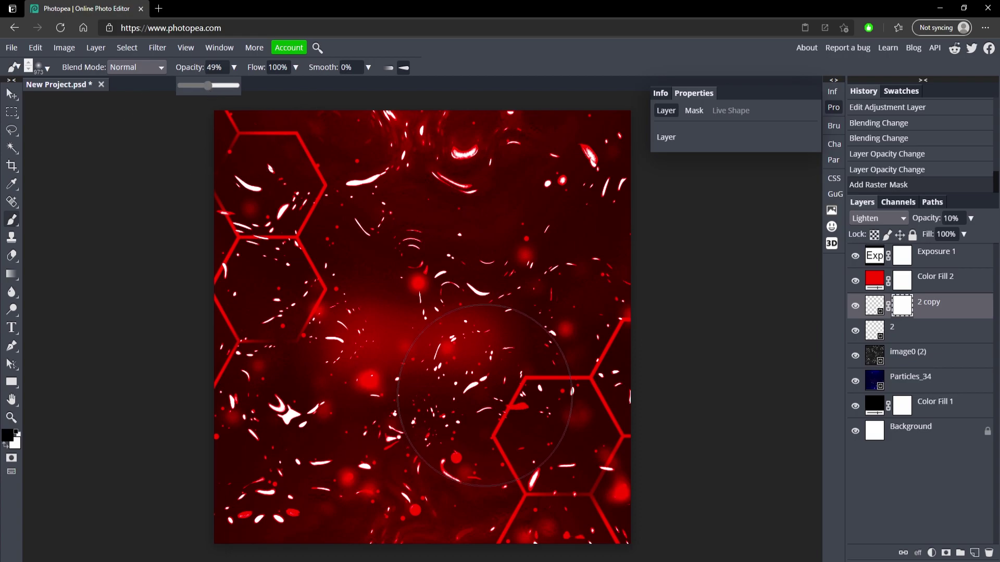
Paint black on the 2 copy mask to fade the lower-right hexagons toward the canvas centre.
{"action": "left_click", "coordinate": [502, 418]}
{"action": "mouse_move", "coordinate": [501, 418]}
{"action": "left_mouse_down"}
{"action": "mouse_move", "coordinate": [546, 468]}
{"action": "mouse_move", "coordinate": [552, 412]}
{"action": "left_mouse_up"}
{"action": "left_click_drag", "start_coordinate": [557, 321], "coordinate": [650, 338]}
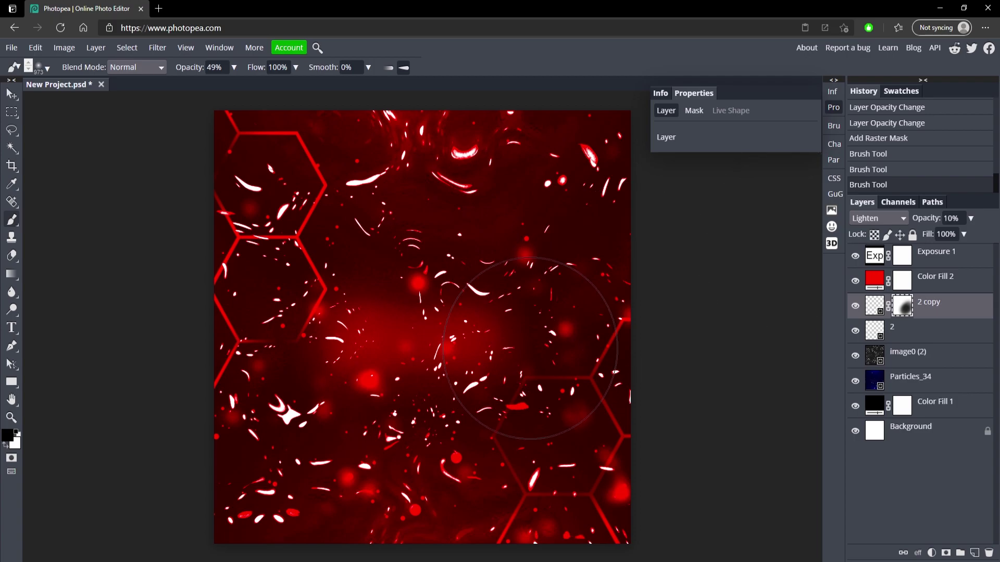
{"action": "mouse_move", "coordinate": [531, 345]}
{"action": "left_mouse_down"}
{"action": "mouse_move", "coordinate": [432, 430]}
{"action": "mouse_move", "coordinate": [442, 412]}
{"action": "left_mouse_up"}
{"action": "mouse_move", "coordinate": [468, 326]}
{"action": "left_mouse_down"}
{"action": "mouse_move", "coordinate": [438, 374]}
{"action": "mouse_move", "coordinate": [462, 307]}
{"action": "left_mouse_up"}
{"action": "mouse_move", "coordinate": [373, 165]}
{"action": "left_mouse_down"}
{"action": "mouse_move", "coordinate": [334, 291]}
{"action": "mouse_move", "coordinate": [362, 435]}
{"action": "left_mouse_up"}
Add a raster mask to layer 2 and paint it black to fade the upper-left hexagons toward the canvas centre.
{"action": "left_click", "coordinate": [906, 329]}
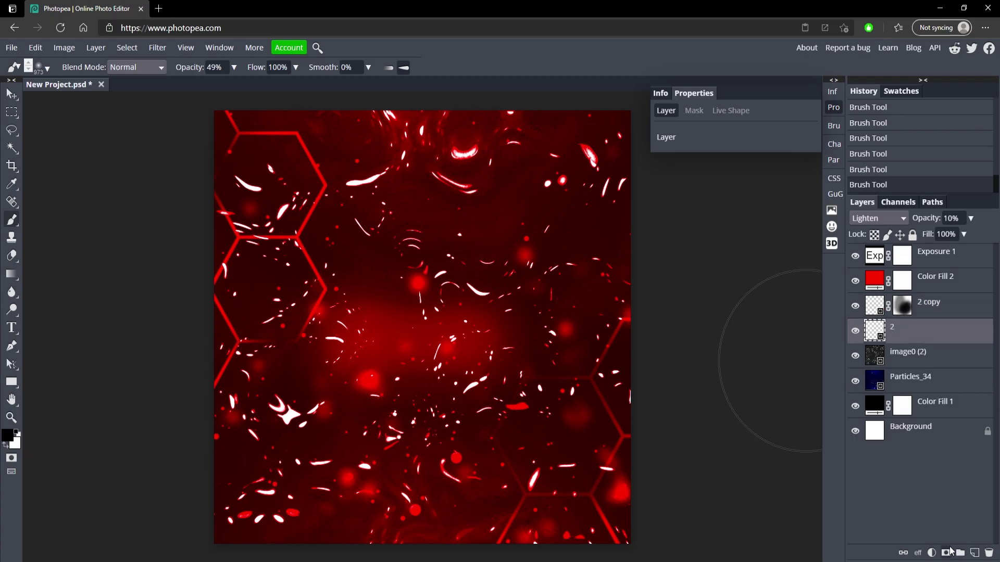
{"action": "left_click", "coordinate": [945, 553]}
{"action": "mouse_move", "coordinate": [276, 338]}
{"action": "left_mouse_down"}
{"action": "mouse_move", "coordinate": [359, 240]}
{"action": "mouse_move", "coordinate": [401, 214]}
{"action": "left_mouse_up"}
{"action": "mouse_move", "coordinate": [356, 253]}
{"action": "left_mouse_down"}
{"action": "mouse_move", "coordinate": [358, 319]}
{"action": "mouse_move", "coordinate": [386, 213]}
{"action": "mouse_move", "coordinate": [323, 411]}
{"action": "left_mouse_up"}
{"action": "left_click_drag", "start_coordinate": [369, 268], "coordinate": [383, 229]}
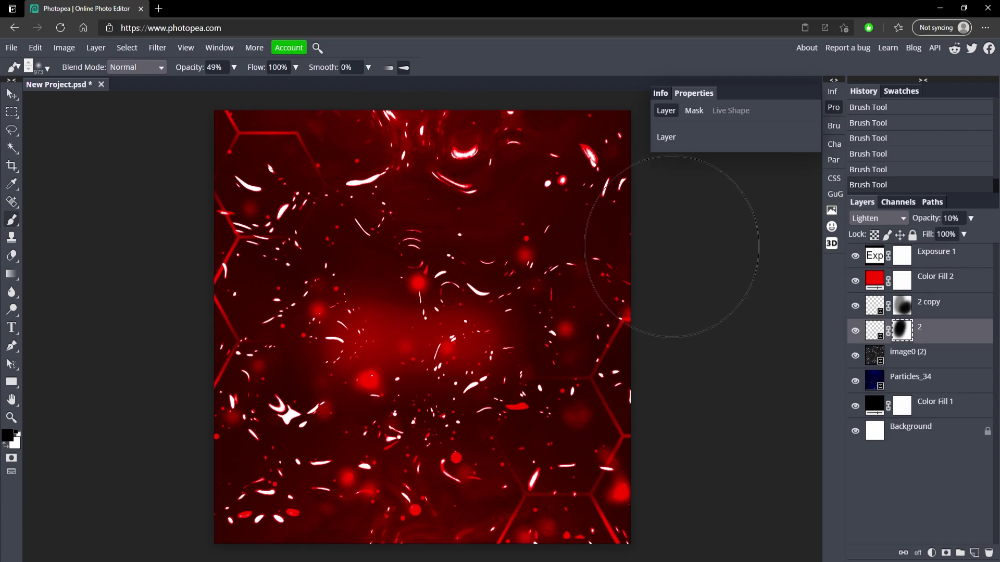
Add a raster mask to the image0 (2) texture layer and paint it black around the canvas centre to soften the texture.
{"action": "left_click", "coordinate": [876, 361]}
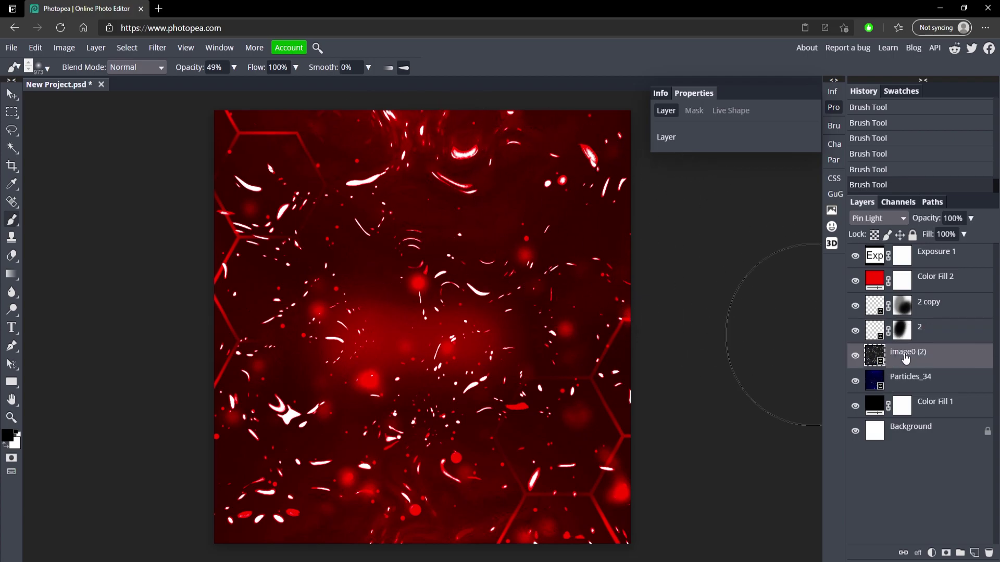
{"action": "left_click", "coordinate": [855, 356]}
{"action": "left_click", "coordinate": [855, 358]}
{"action": "left_click", "coordinate": [932, 553]}
{"action": "left_click", "coordinate": [889, 508]}
{"action": "left_click", "coordinate": [946, 553]}
{"action": "left_click_drag", "start_coordinate": [428, 324], "coordinate": [488, 311]}
{"action": "left_click", "coordinate": [488, 310]}
{"action": "left_click", "coordinate": [400, 390]}
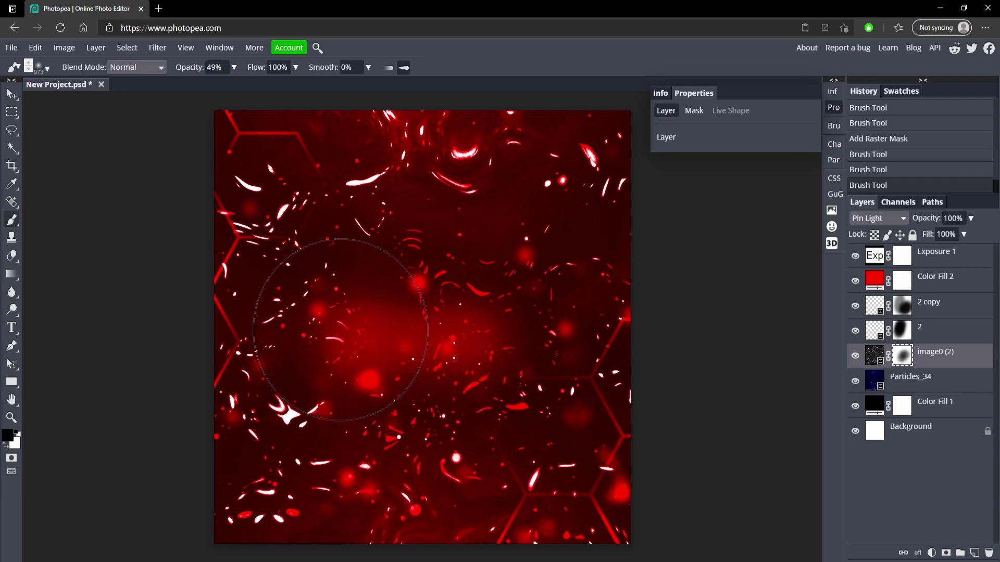
{"action": "left_click_drag", "start_coordinate": [341, 323], "coordinate": [313, 318]}
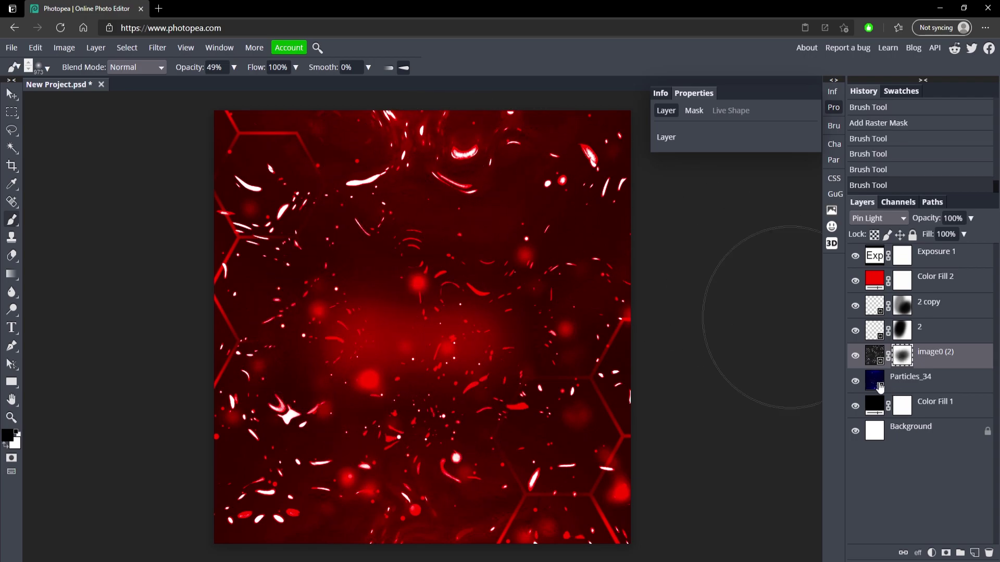
Add a raster mask to the Particles_34 layer.
{"action": "left_click", "coordinate": [879, 386]}
{"action": "left_click", "coordinate": [946, 553]}
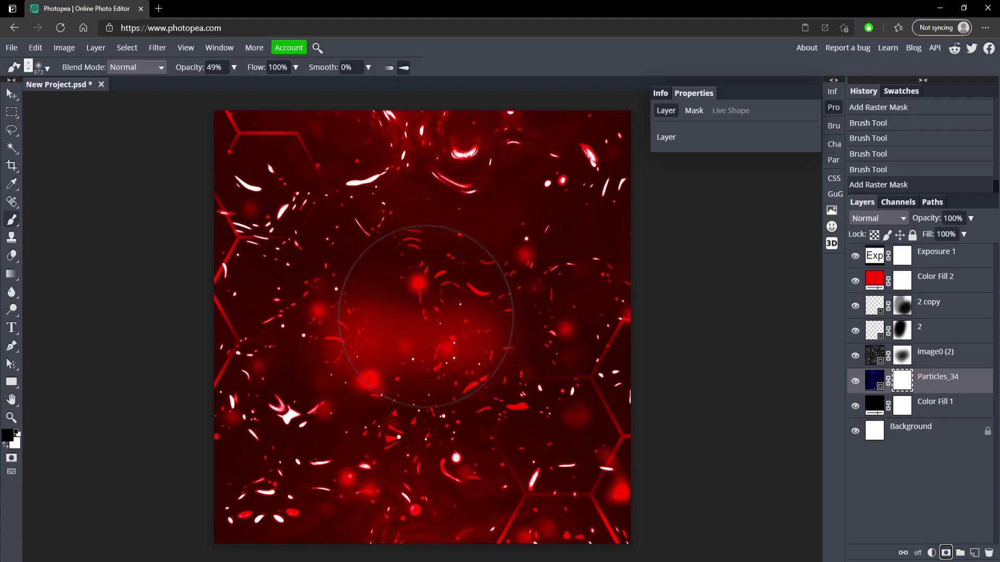
{"action": "left_click", "coordinate": [426, 316]}
{"action": "left_click", "coordinate": [365, 335]}
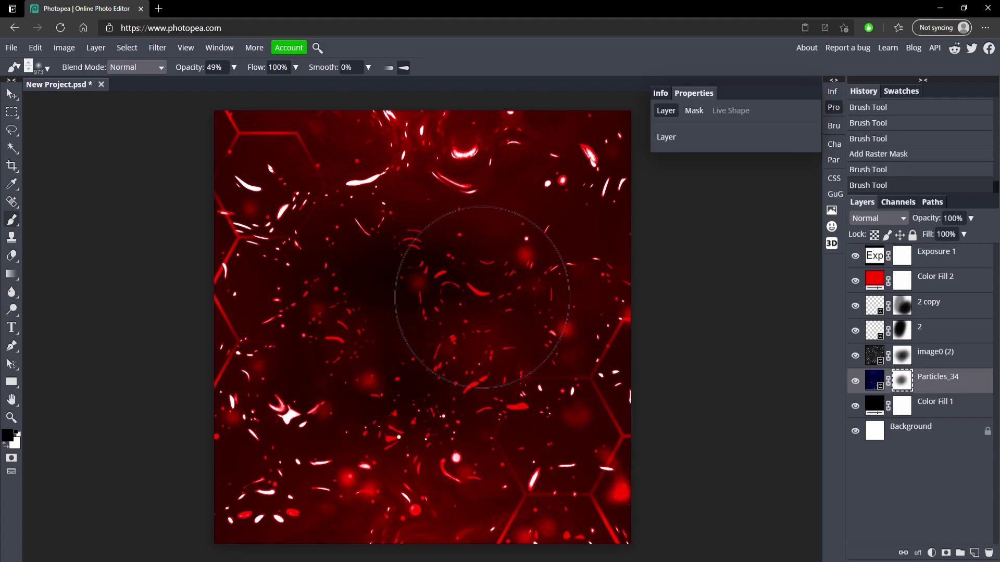
{"action": "left_click", "coordinate": [482, 298]}
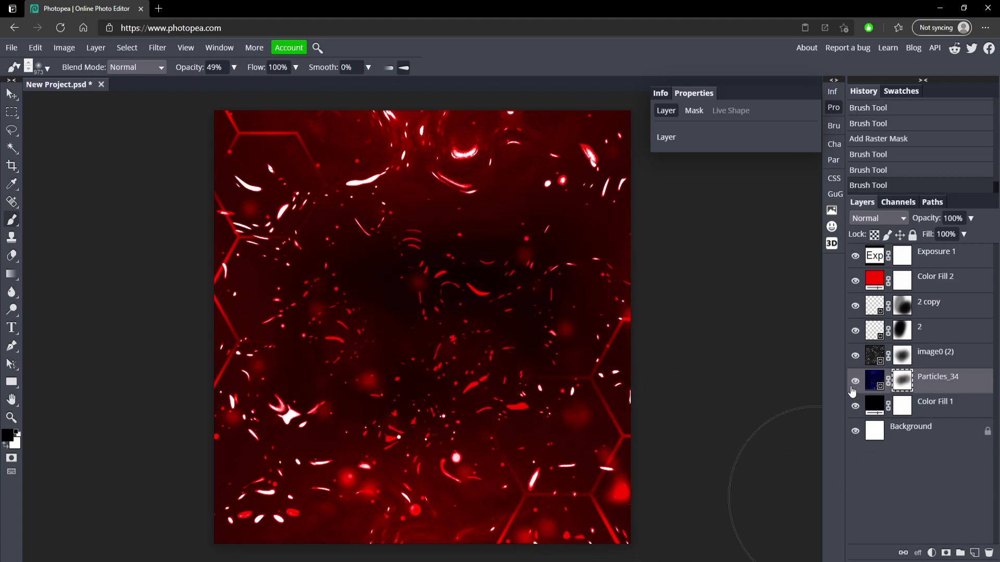
{"action": "left_click", "coordinate": [398, 401]}
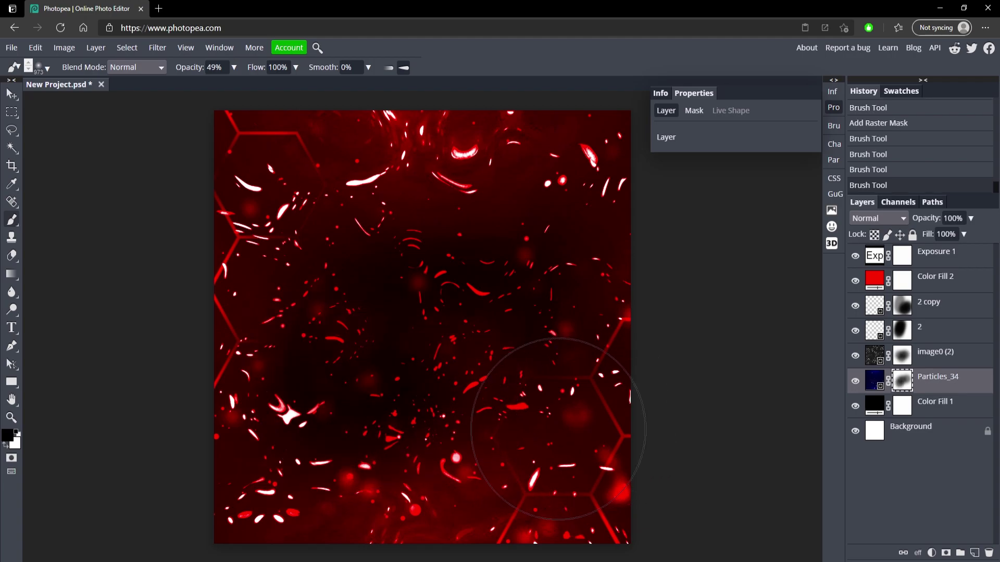
{"action": "left_click", "coordinate": [427, 406]}
{"action": "key", "text": "ctrl+z"}
{"action": "key", "text": "ctrl+z"}
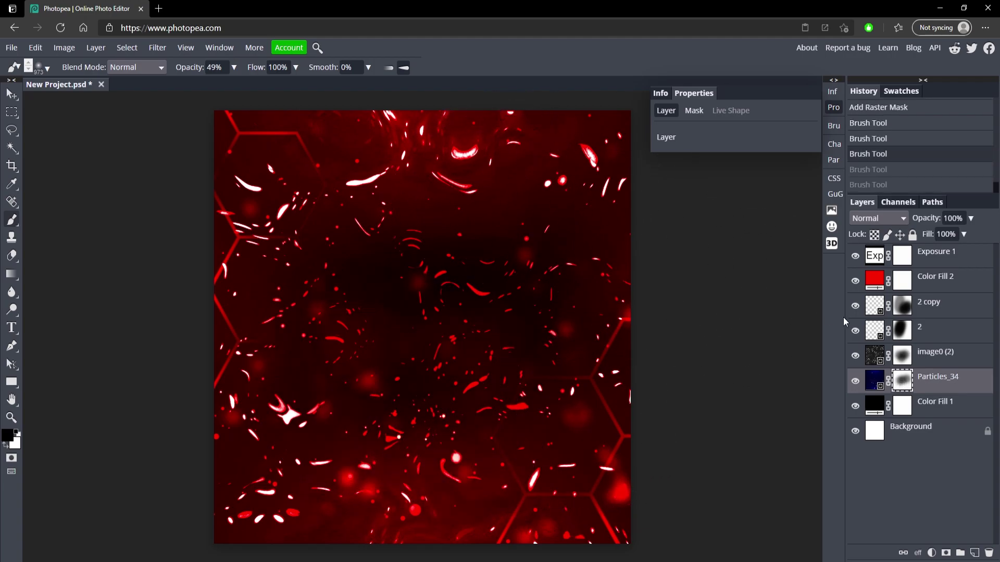
{"action": "key", "text": "ctrl+z"}
{"action": "key", "text": "ctrl+z"}
{"action": "key", "text": "ctrl+z"}
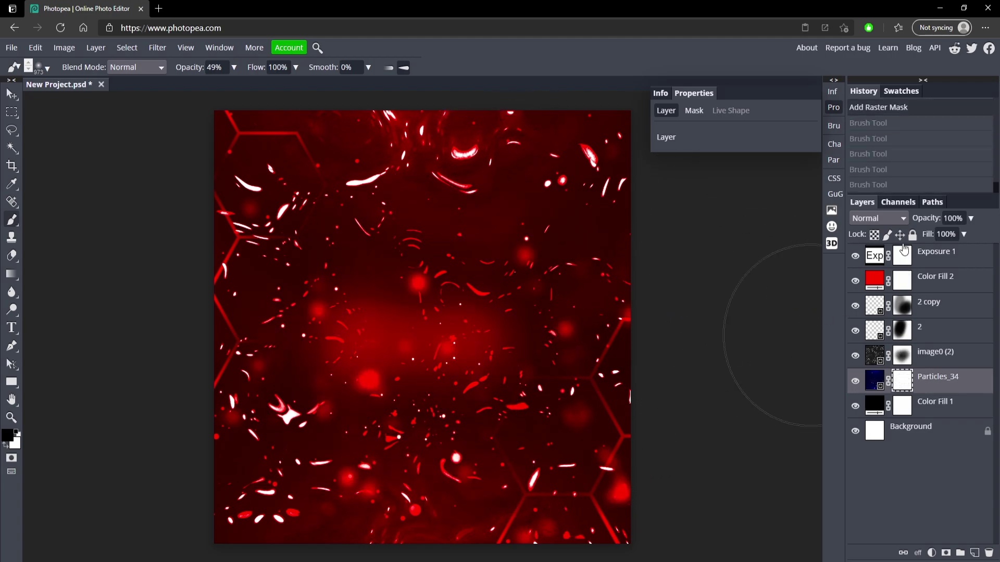
Set the brush opacity to 20% and softly paint black on the Particles_34 mask around the canvas centre.
{"action": "left_click", "coordinate": [233, 67]}
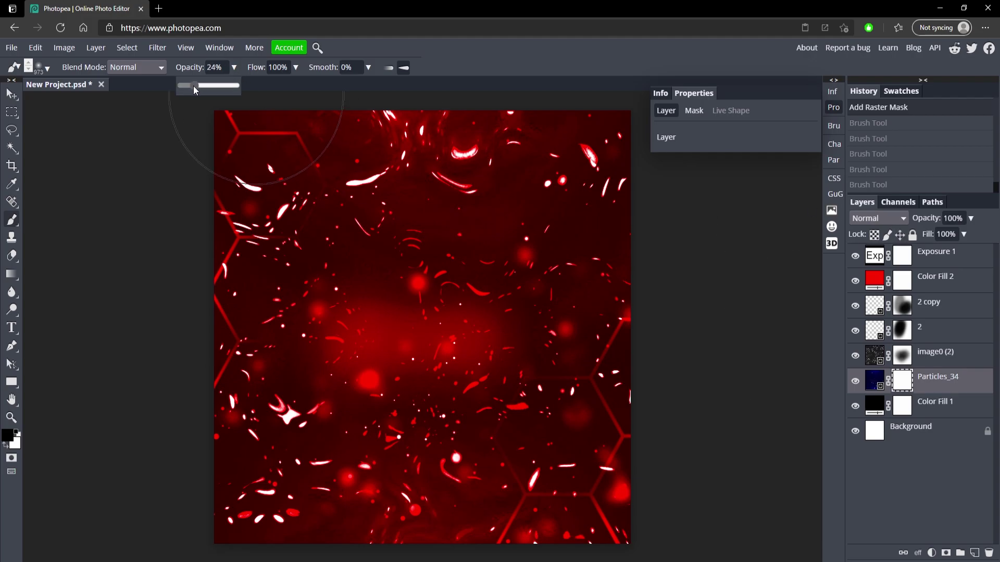
{"action": "left_click_drag", "start_coordinate": [193, 86], "coordinate": [191, 86]}
{"action": "left_click", "coordinate": [482, 271]}
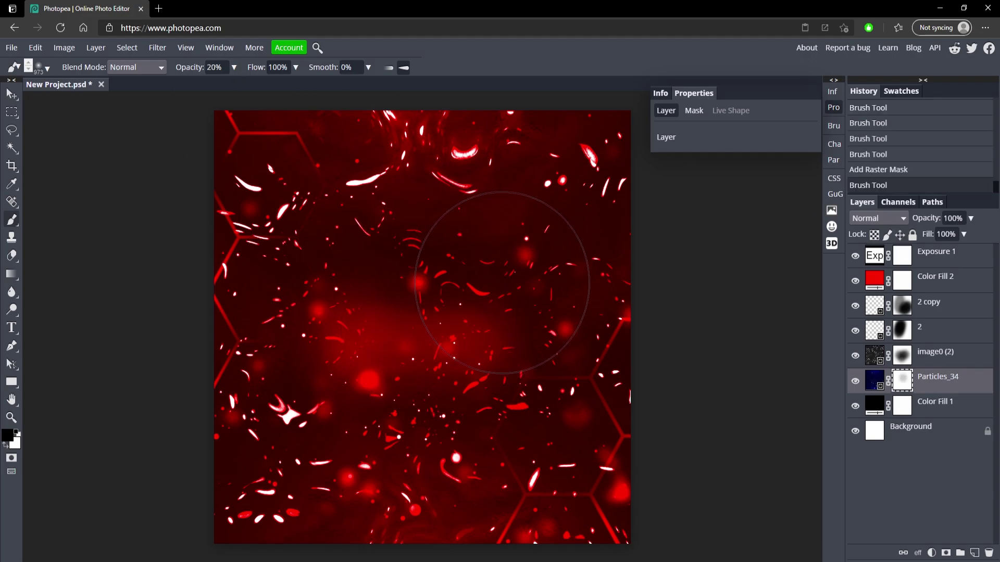
{"action": "left_click", "coordinate": [502, 282]}
{"action": "left_click", "coordinate": [503, 374]}
{"action": "left_click", "coordinate": [359, 364]}
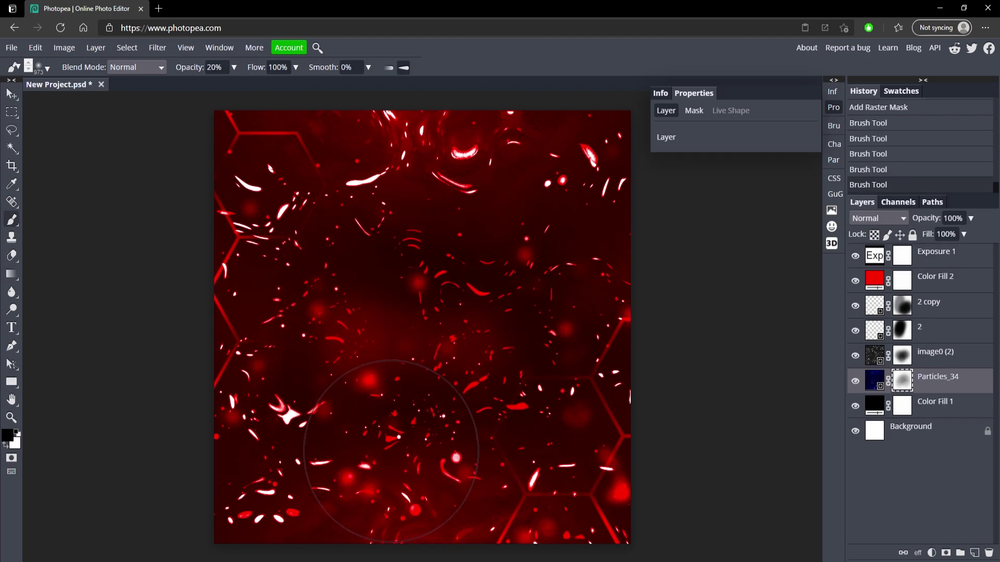
{"action": "left_click", "coordinate": [517, 253]}
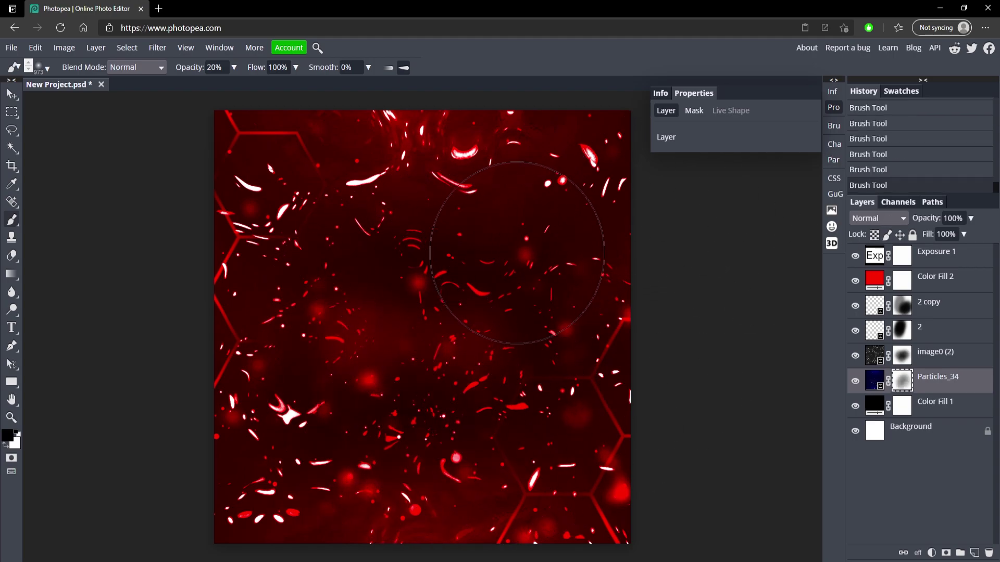
Paint black on the Particles_34 mask with a size 105 brush over the glowing spots left of the canvas centre.
{"action": "left_click", "coordinate": [856, 381]}
{"action": "left_click", "coordinate": [855, 382]}
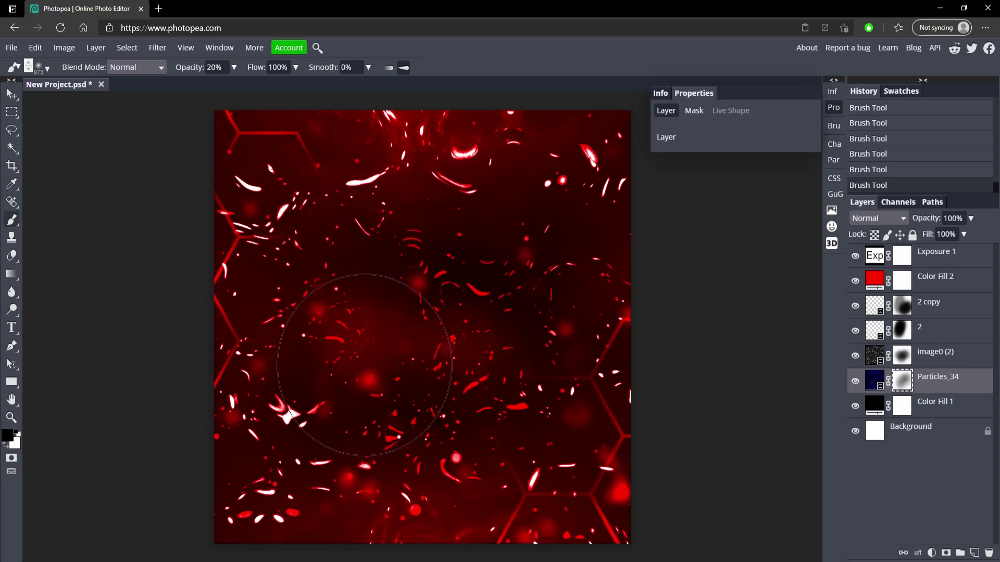
{"action": "mouse_move", "coordinate": [370, 367]}
{"action": "left_mouse_down"}
{"action": "mouse_move", "coordinate": [314, 381]}
{"action": "mouse_move", "coordinate": [246, 379]}
{"action": "left_mouse_up"}
{"action": "left_click", "coordinate": [370, 379]}
{"action": "left_click", "coordinate": [370, 382]}
{"action": "left_click", "coordinate": [366, 381]}
{"action": "left_click", "coordinate": [364, 380]}
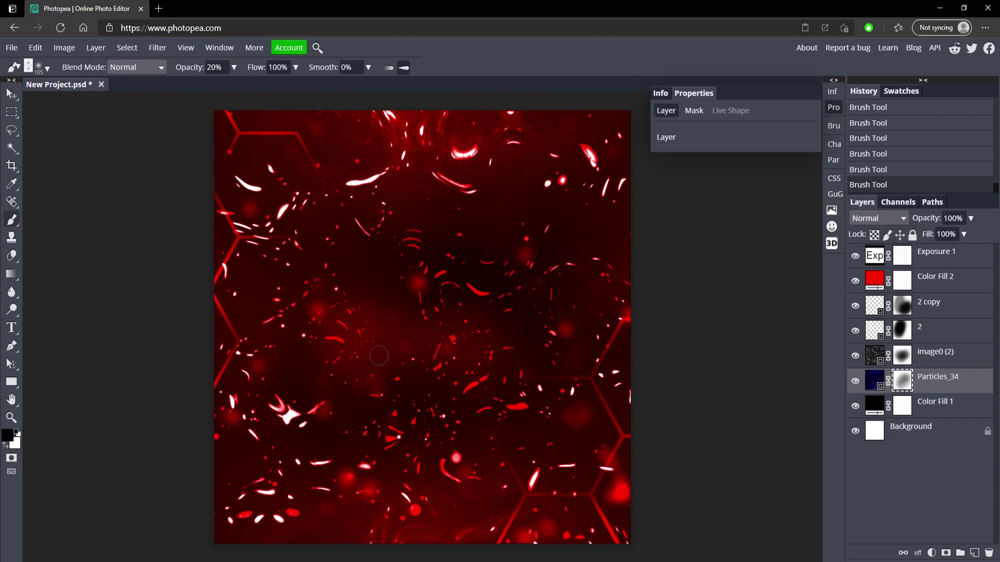
{"action": "left_click", "coordinate": [319, 310]}
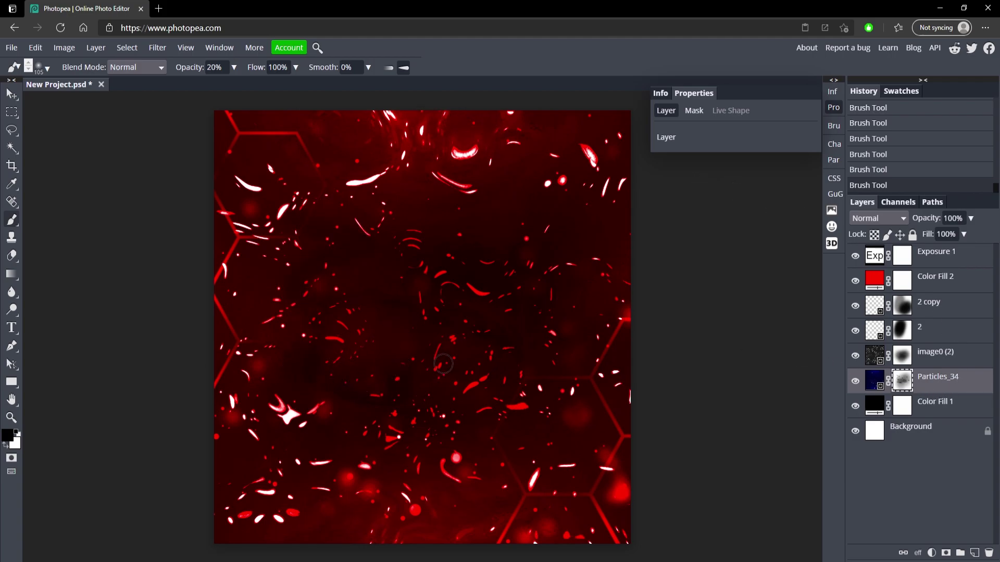
Lower the Particles_34 layer opacity to 78% and raise the Exposure 1 adjustment's exposure to 5.000.
{"action": "left_click", "coordinate": [971, 218]}
{"action": "mouse_move", "coordinate": [973, 235]}
{"action": "left_mouse_down"}
{"action": "mouse_move", "coordinate": [945, 242]}
{"action": "mouse_move", "coordinate": [962, 238]}
{"action": "left_mouse_up"}
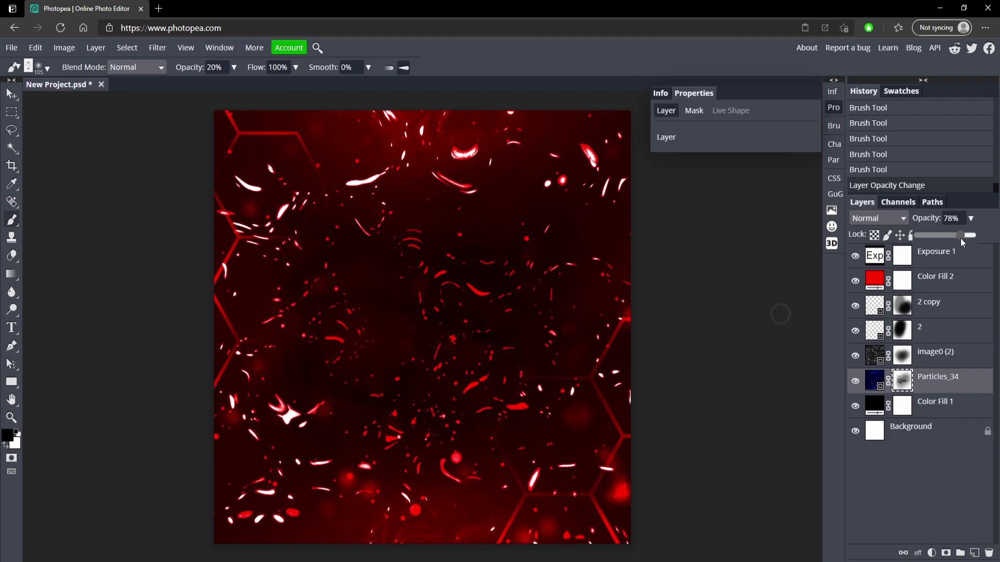
{"action": "left_click", "coordinate": [879, 259]}
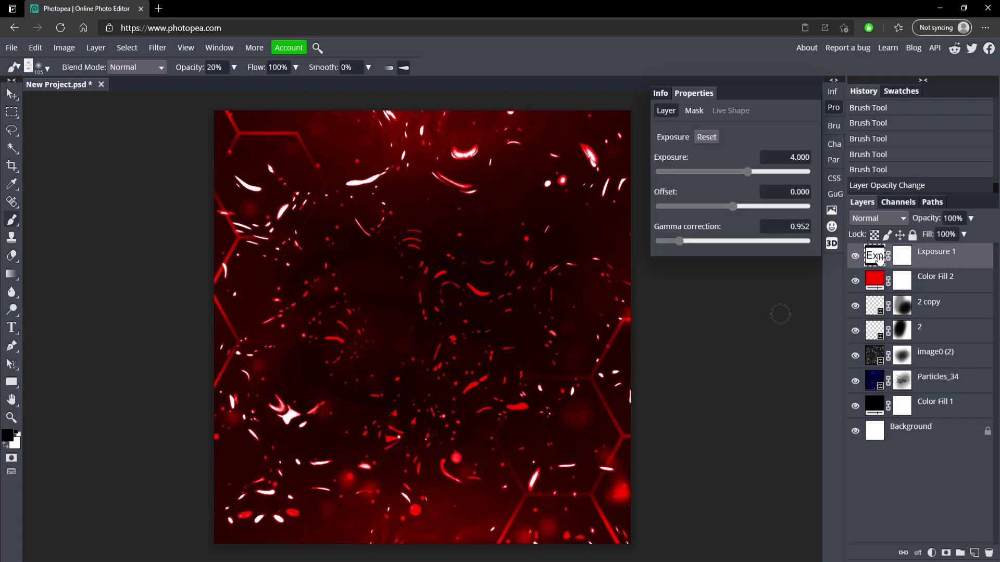
{"action": "left_click_drag", "start_coordinate": [756, 174], "coordinate": [752, 180]}
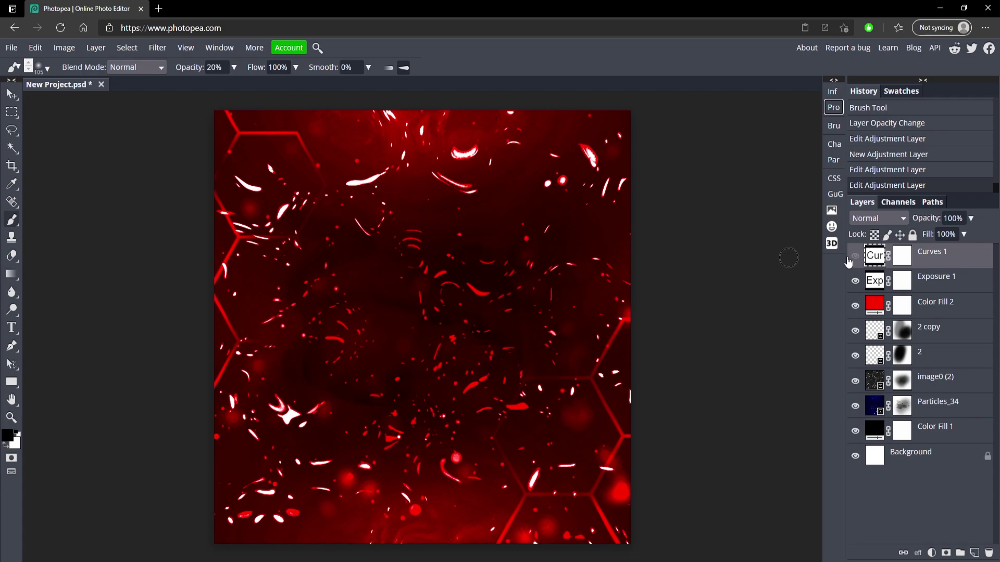
Preview the image without the Particles_34 layer and set that layer's opacity to 40%.
{"action": "left_click", "coordinate": [855, 406]}
{"action": "left_click", "coordinate": [855, 406]}
{"action": "left_click", "coordinate": [876, 406]}
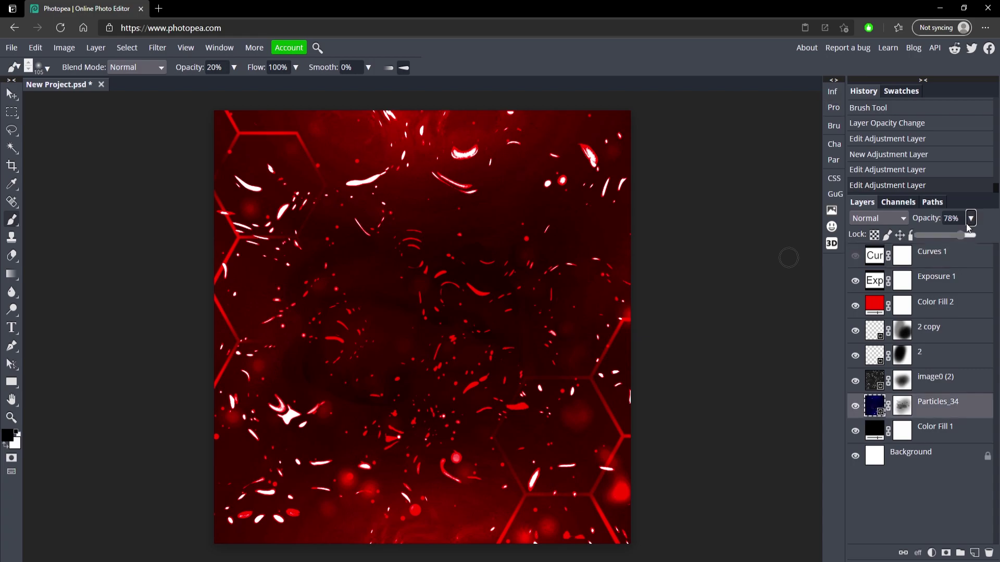
{"action": "left_click_drag", "start_coordinate": [964, 226], "coordinate": [938, 236]}
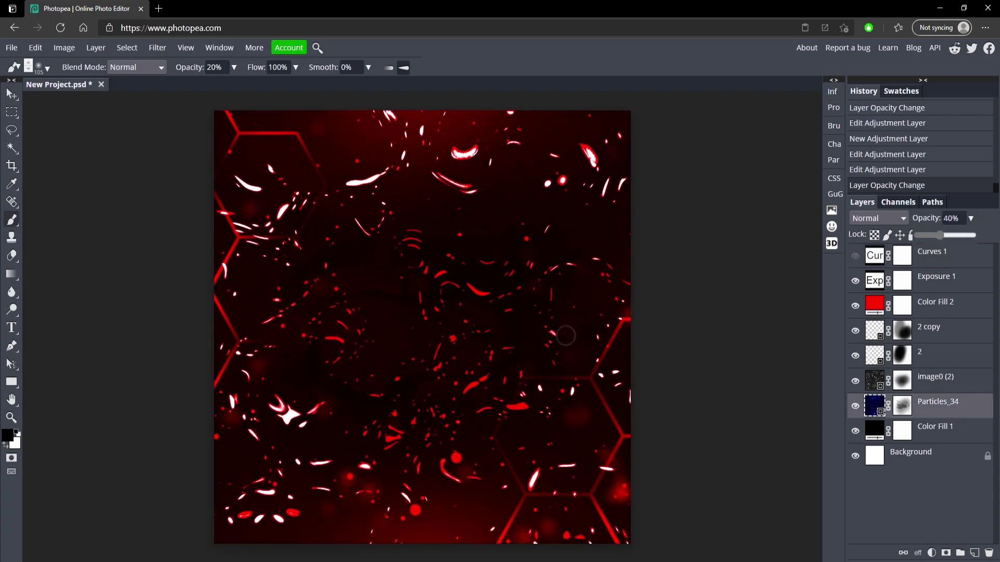
{"action": "left_click", "coordinate": [855, 411]}
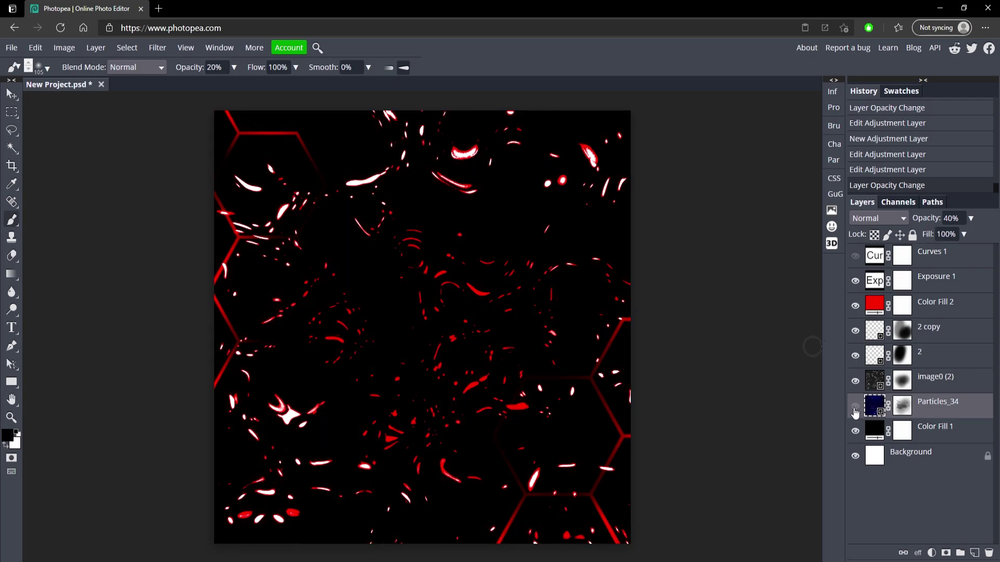
Set the exposure of the Exposure 1 adjustment layer to 6.600.
{"action": "left_click", "coordinate": [878, 313]}
{"action": "double_click", "coordinate": [878, 274]}
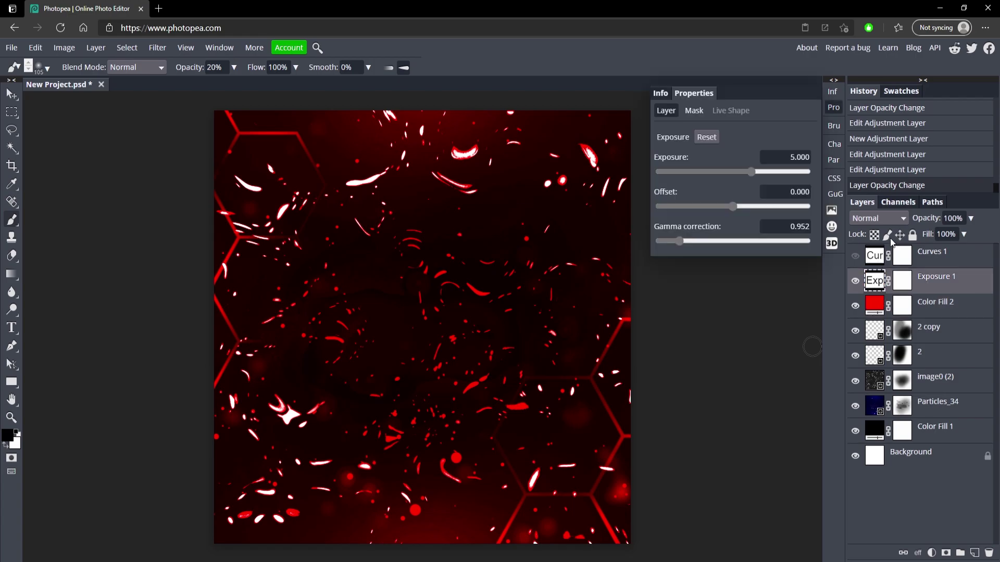
{"action": "left_click_drag", "start_coordinate": [745, 173], "coordinate": [757, 172]}
Compare the image with and without Color Fill 2, and change that fill layer's colour from red to bright green.
{"action": "left_click", "coordinate": [855, 306]}
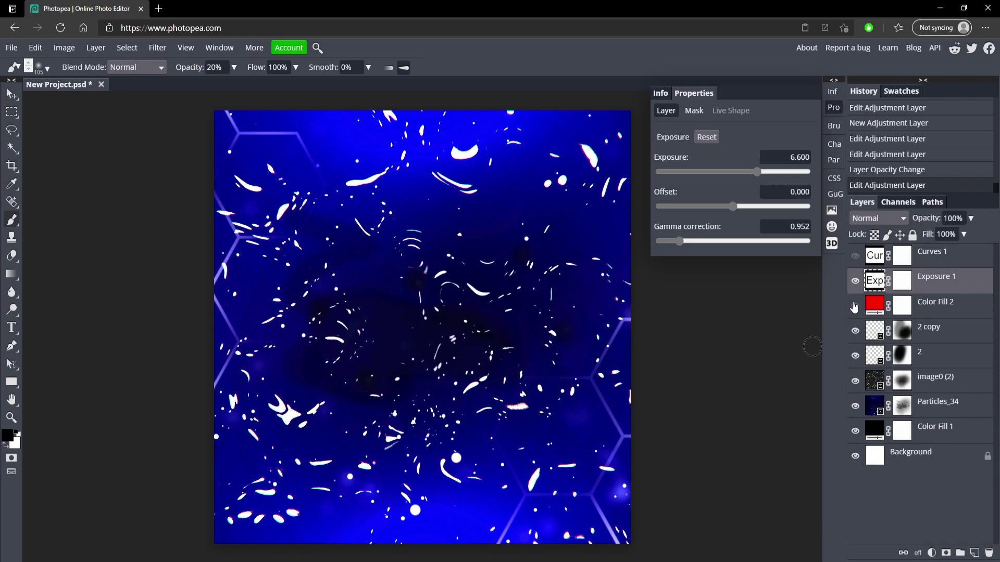
{"action": "left_click", "coordinate": [855, 306]}
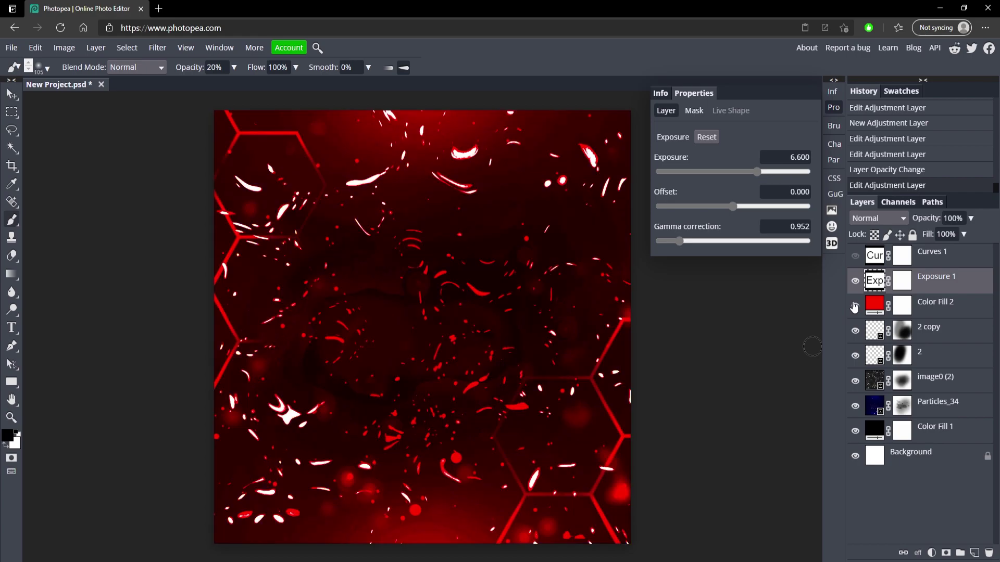
{"action": "double_click", "coordinate": [877, 307]}
{"action": "left_click_drag", "start_coordinate": [240, 244], "coordinate": [230, 274]}
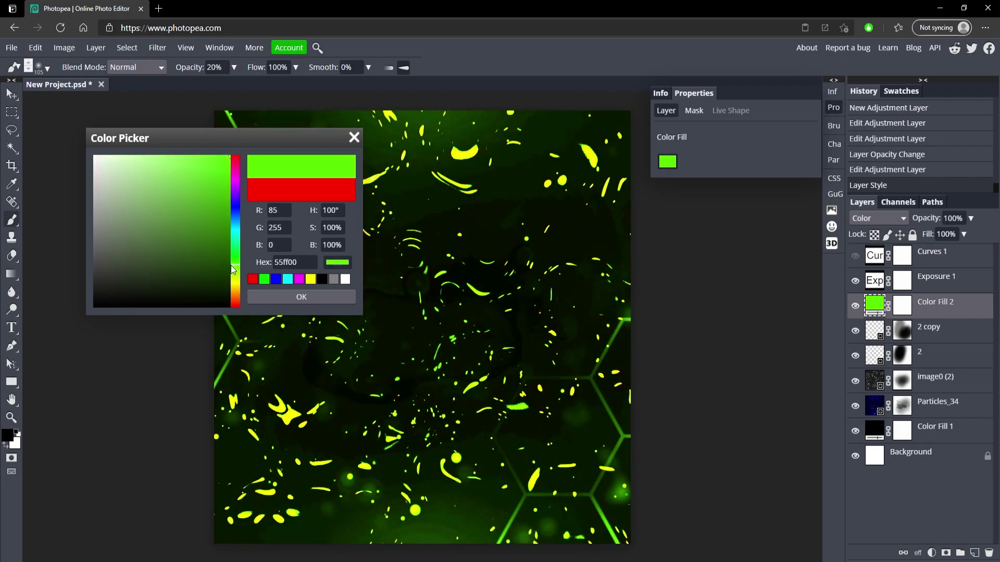
{"action": "left_click", "coordinate": [284, 296]}
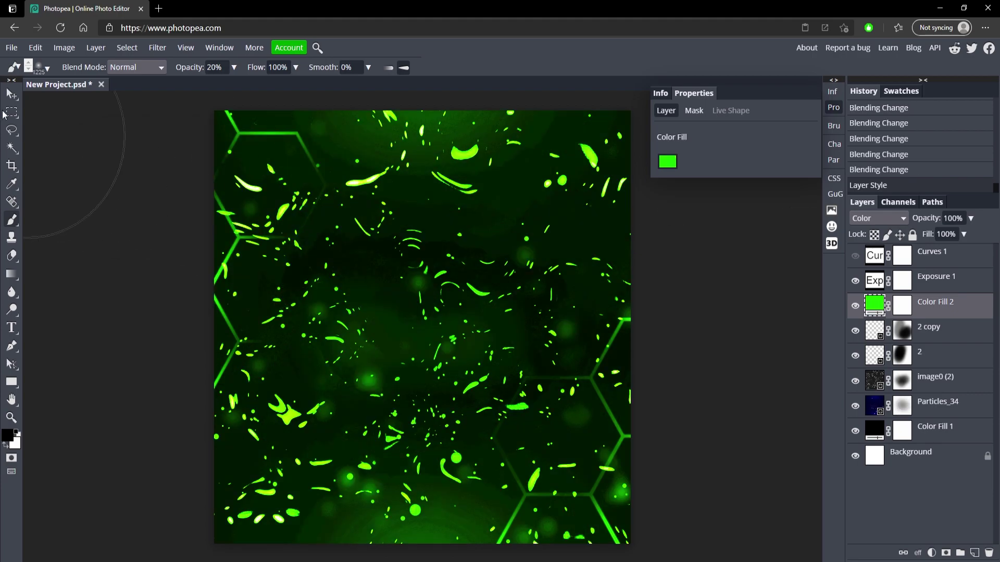
Review what the image0 (2), Particles_34, 2 copy and 2 layers each contribute by hiding and showing them in turn.
{"action": "left_click", "coordinate": [11, 94]}
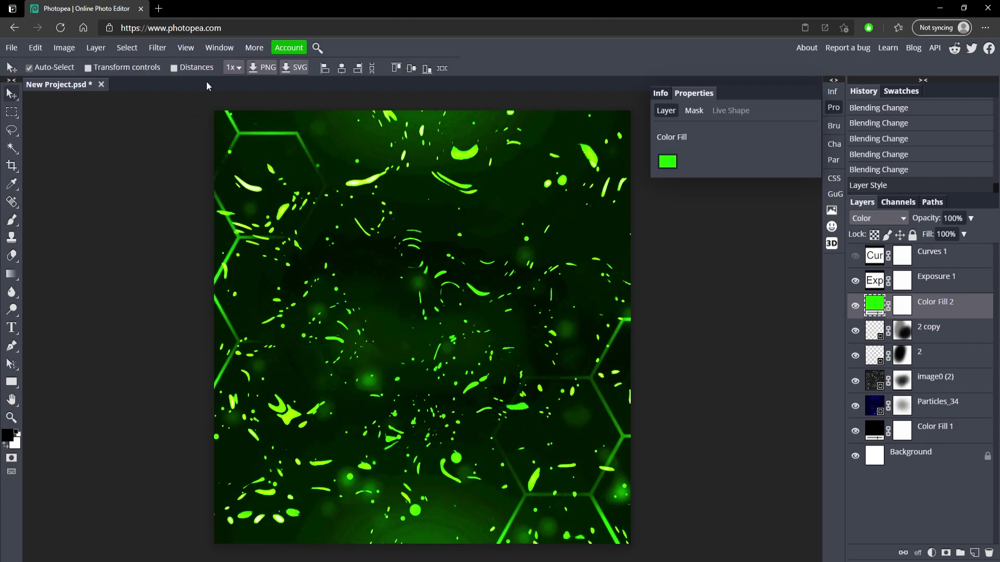
{"action": "left_click", "coordinate": [834, 108]}
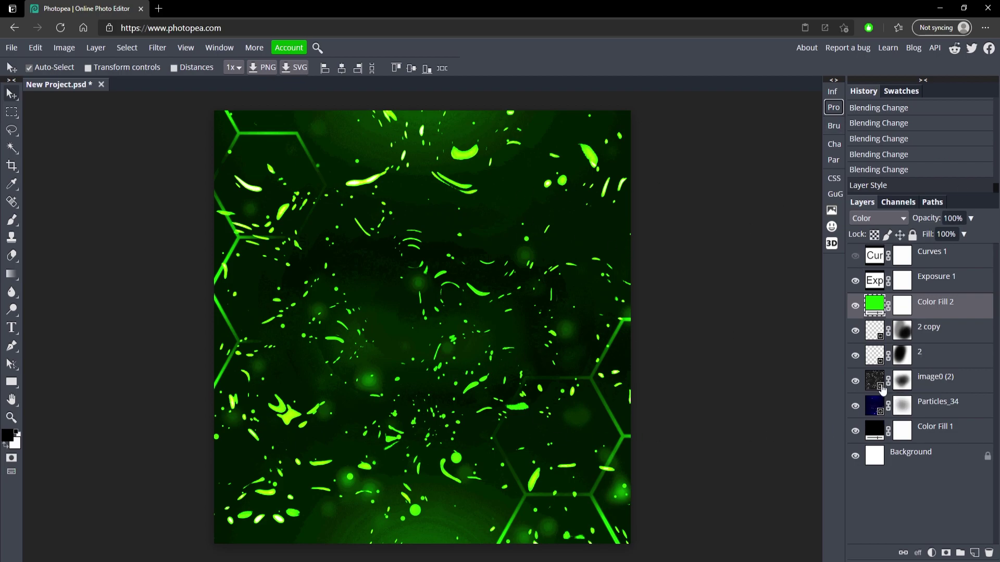
{"action": "left_click", "coordinate": [855, 382]}
{"action": "left_click", "coordinate": [855, 382]}
{"action": "left_click", "coordinate": [855, 407]}
{"action": "left_click", "coordinate": [855, 406]}
{"action": "left_click", "coordinate": [855, 333]}
{"action": "left_click", "coordinate": [856, 334]}
{"action": "left_click", "coordinate": [856, 333]}
{"action": "left_click", "coordinate": [855, 333]}
{"action": "left_click", "coordinate": [856, 354]}
{"action": "left_click", "coordinate": [856, 354]}
Compare the image with and without the Curves 1 adjustment and leave that layer visible.
{"action": "left_click", "coordinate": [880, 279]}
{"action": "left_click", "coordinate": [856, 257]}
{"action": "left_click", "coordinate": [856, 256]}
{"action": "left_click", "coordinate": [856, 256]}
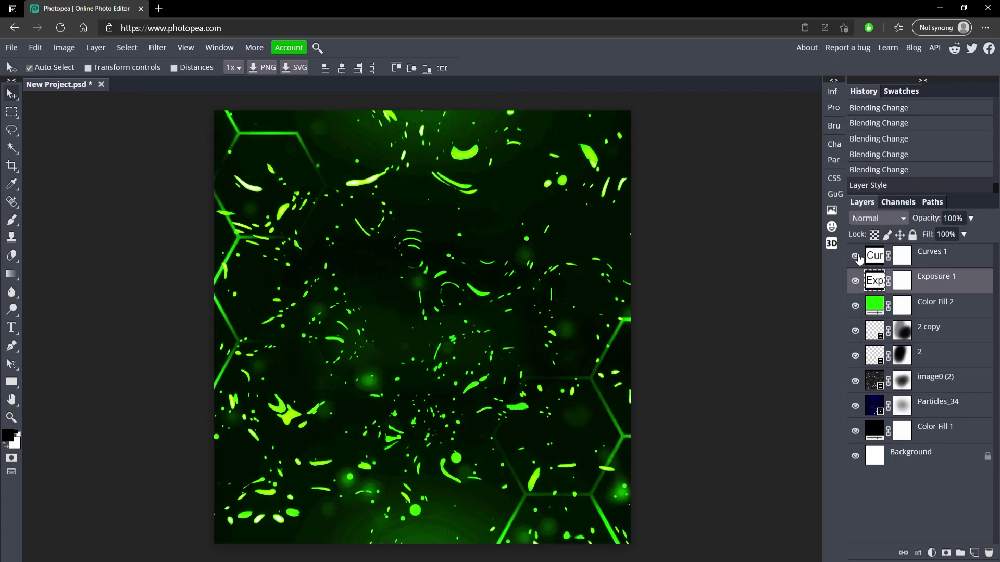
Delete the locked white Background layer beneath Color Fill 1.
{"action": "left_click", "coordinate": [958, 461]}
{"action": "key", "text": "Delete"}
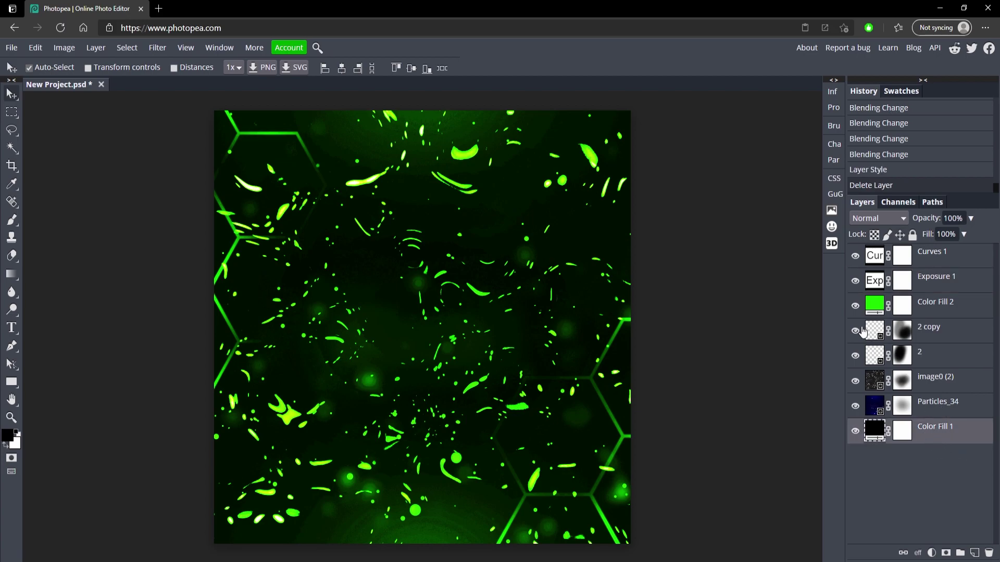